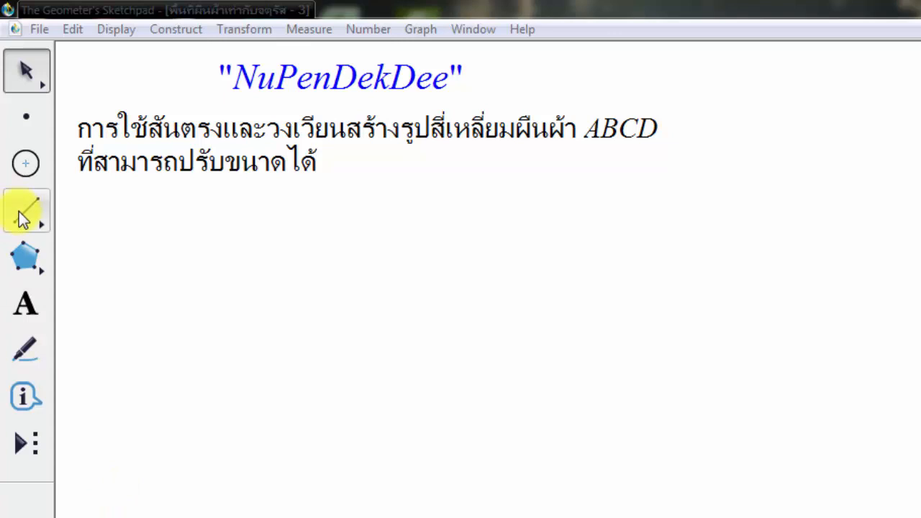
- Draw a short slanted segment below the text and a long, nearly horizontal base segment beneath it
left_click(18, 212)
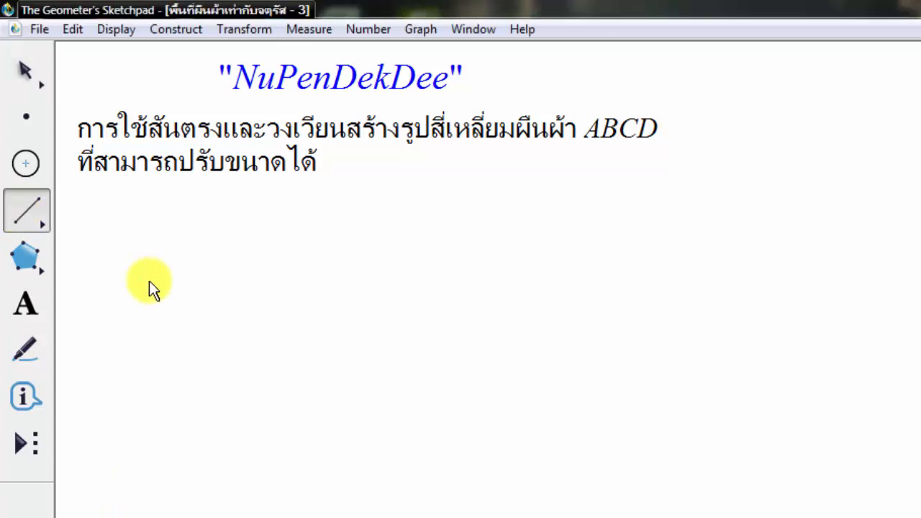
mouse_move(116, 217)
left_mouse_down()
mouse_move(156, 201)
mouse_move(144, 200)
left_mouse_up()
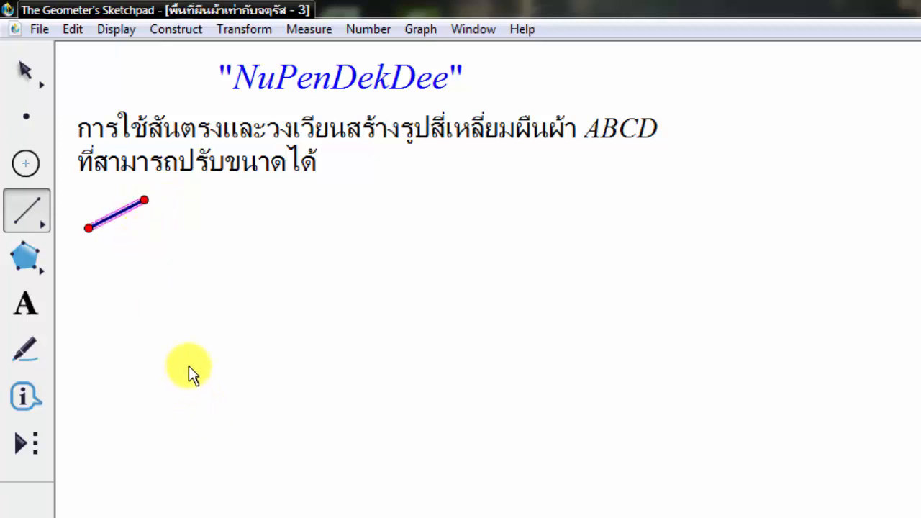
mouse_move(185, 368)
left_mouse_down()
mouse_move(575, 354)
mouse_move(638, 364)
left_mouse_up()
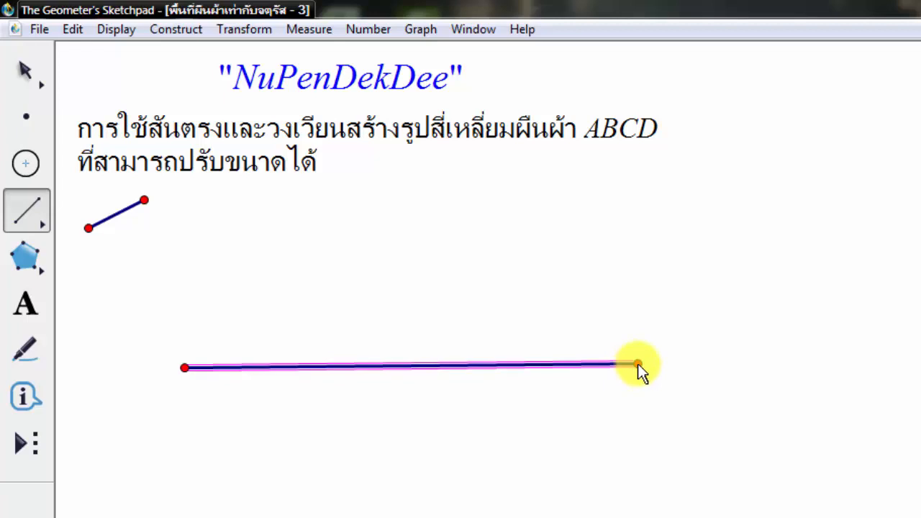
- Construct a circle centred on the base segment's left endpoint with the short segment as its radius
left_click(24, 70)
left_click(180, 272)
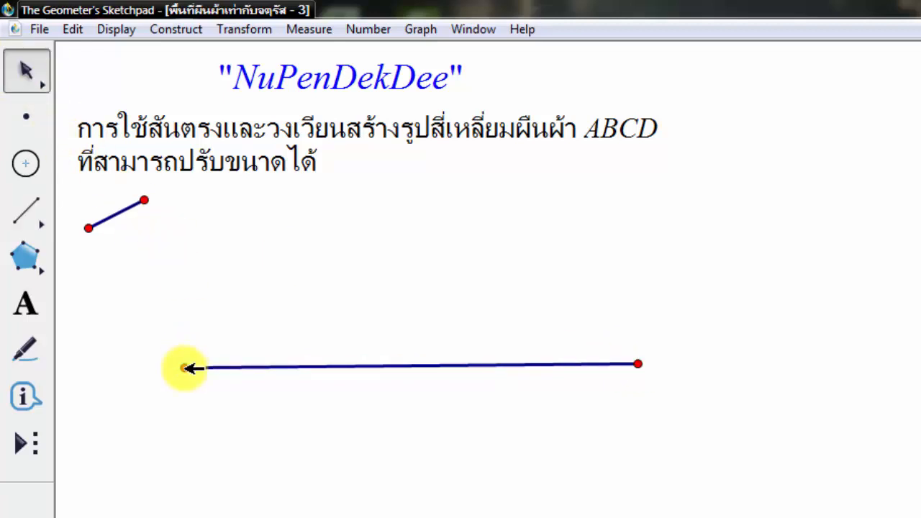
left_click(184, 368)
left_click(118, 213, "shift")
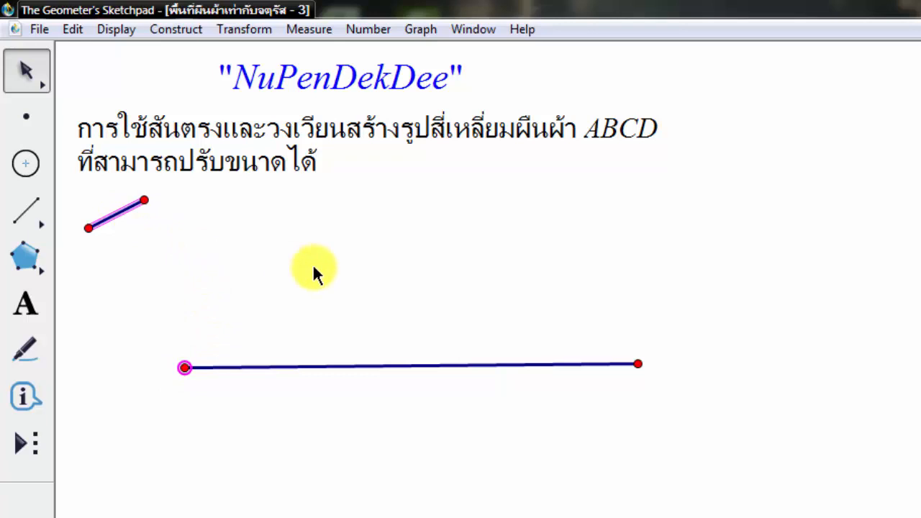
left_click(191, 29)
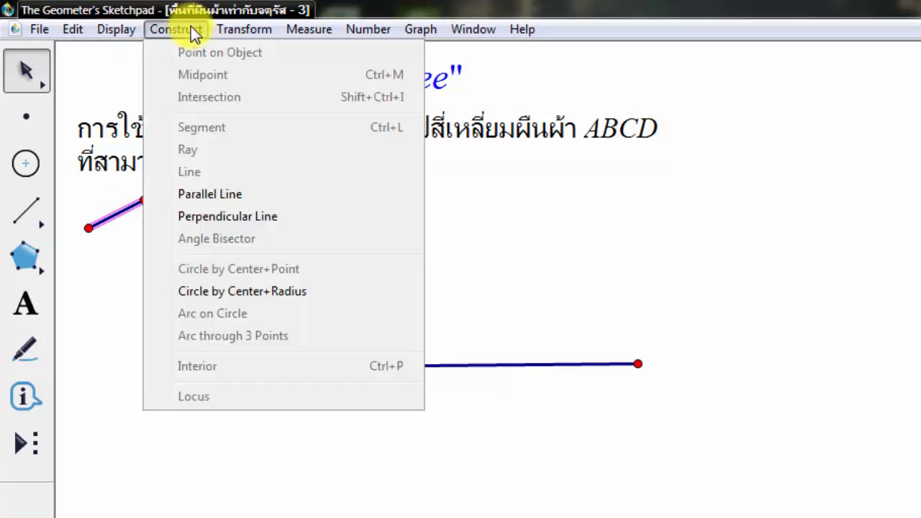
left_click(259, 290)
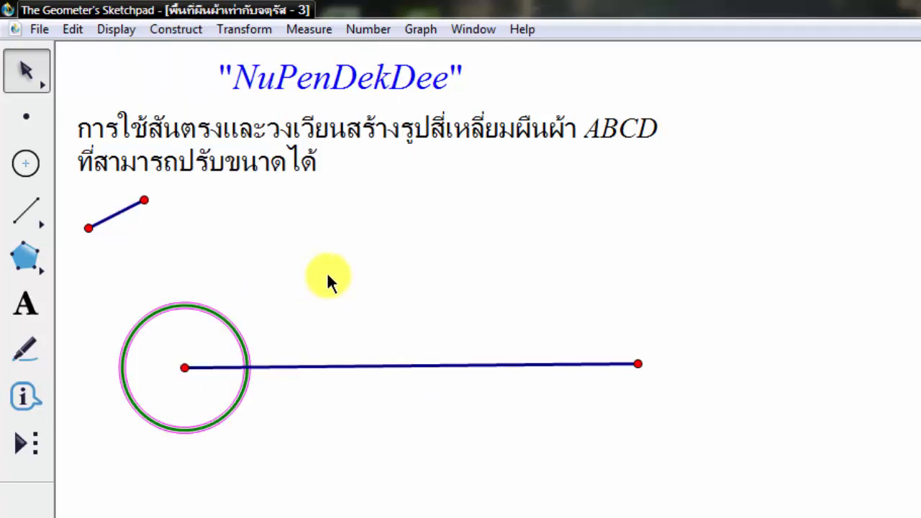
left_click(328, 272)
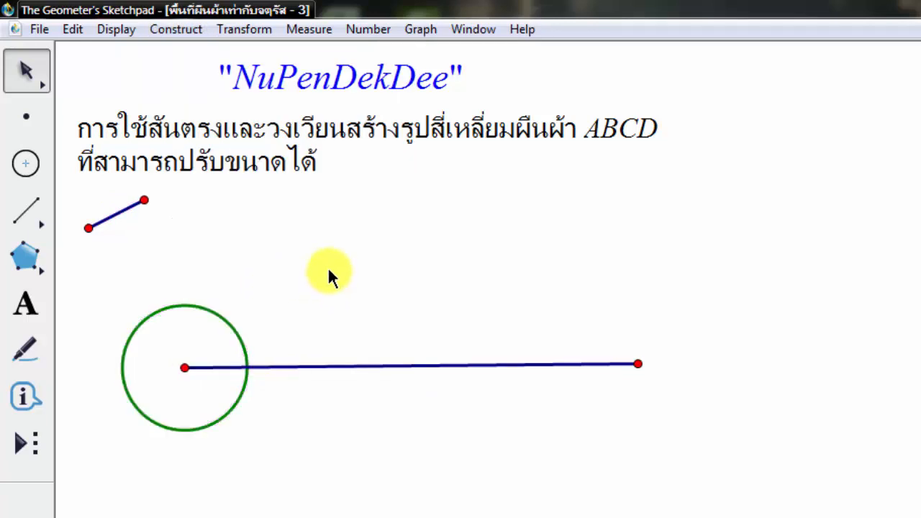
- Mark where the circle crosses the base segment and construct a circle centred there through the base's left endpoint
left_click(247, 367)
left_click(185, 368)
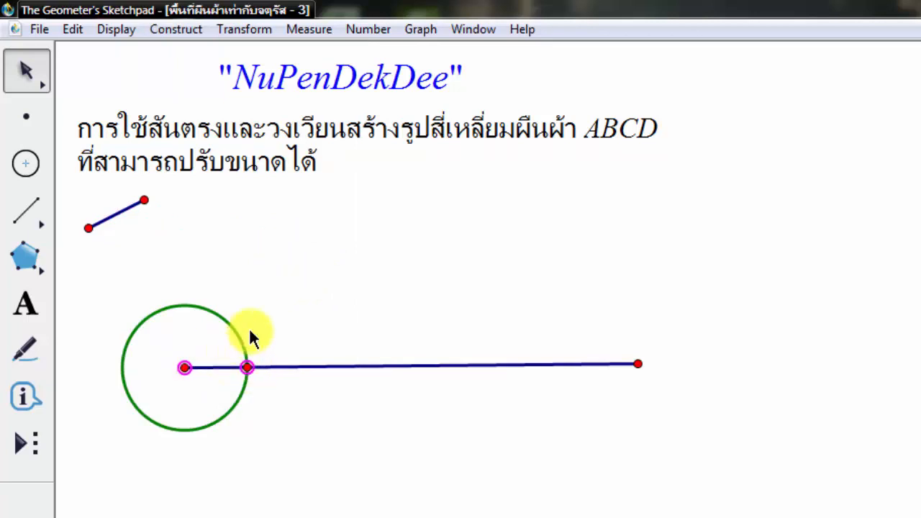
left_click(190, 29)
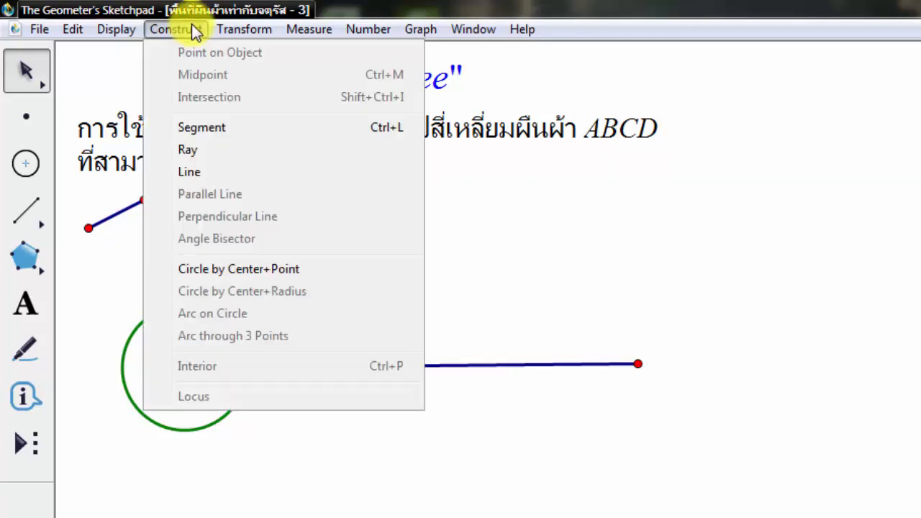
left_click(271, 270)
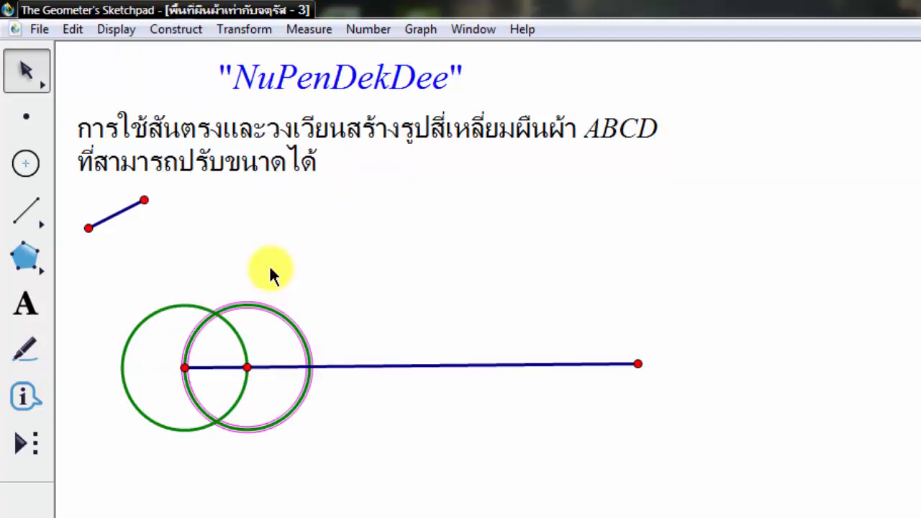
left_click(272, 269)
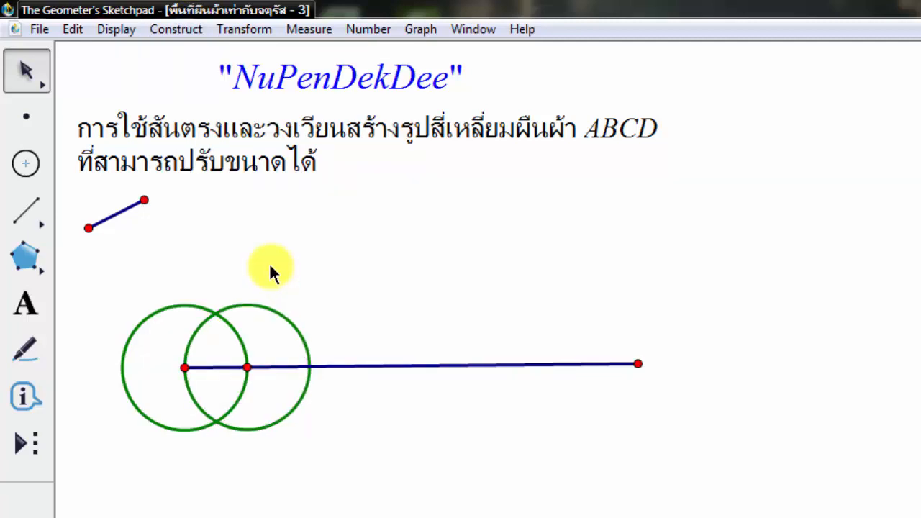
- Construct a third circle centred on the upper intersection of the two circles, passing through the second circle's centre
left_click(216, 312)
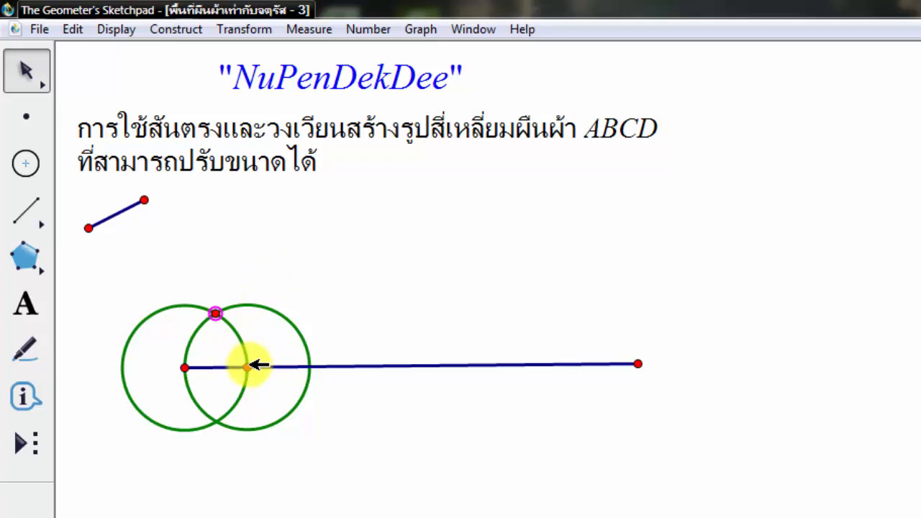
left_click(248, 367)
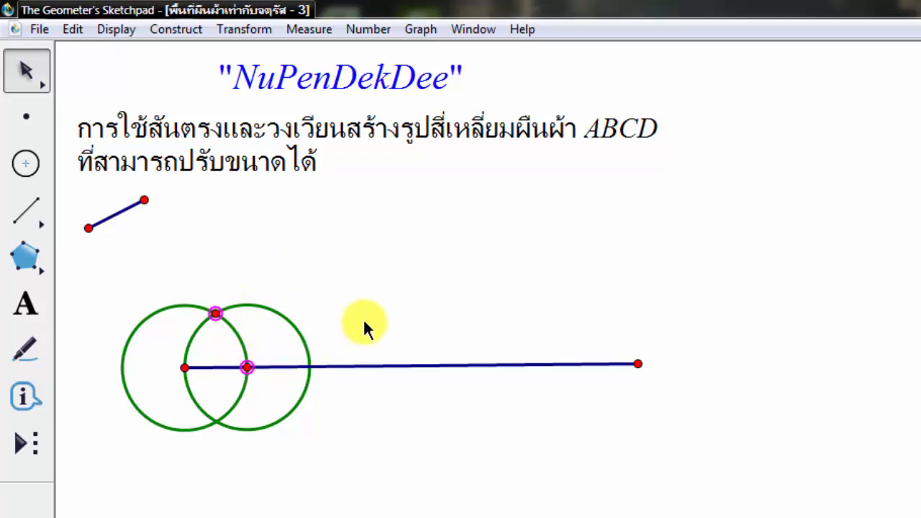
left_click(180, 28)
left_click(236, 270)
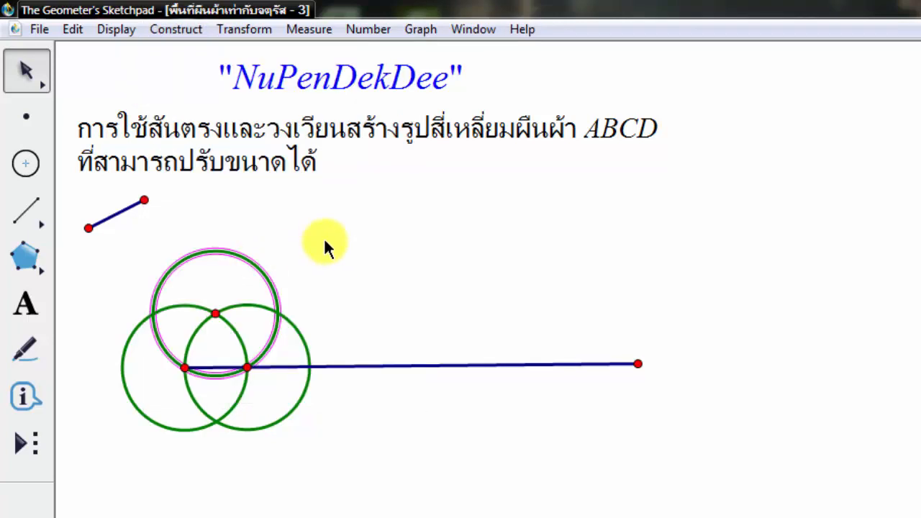
- Construct a fourth circle centred on the left intersection of the first and third circles, passing through the third circle's centre
left_click(153, 314)
left_click(216, 313)
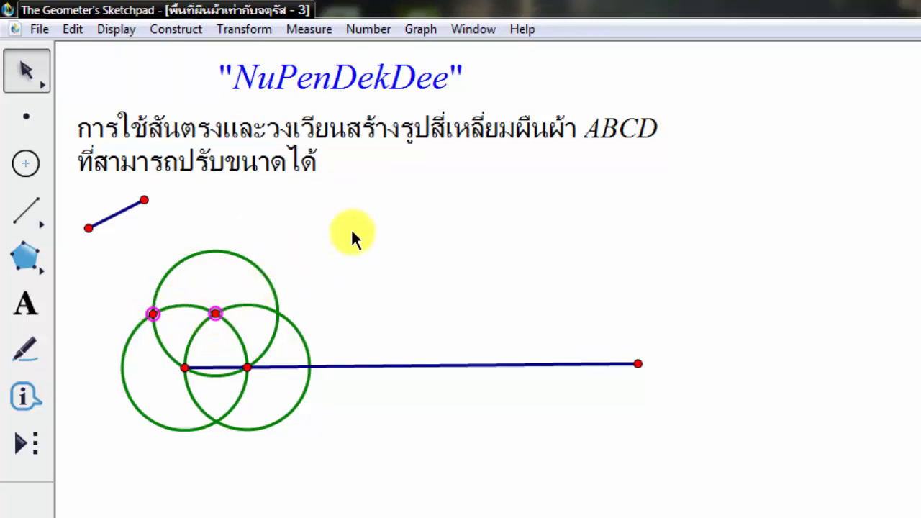
left_click(170, 30)
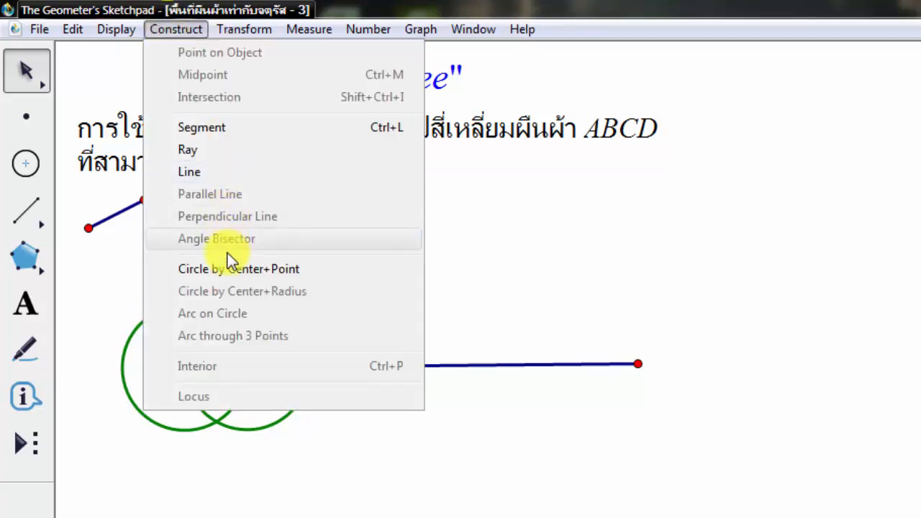
left_click(256, 267)
left_click(424, 243)
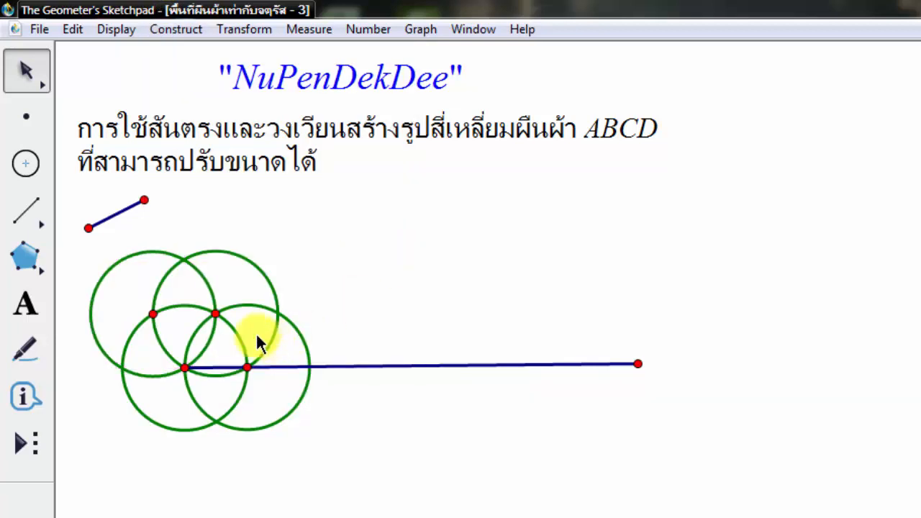
- Construct a ray from the base's left endpoint through the top intersection of the upper circles, and move the base segment well down the page
left_click(185, 367)
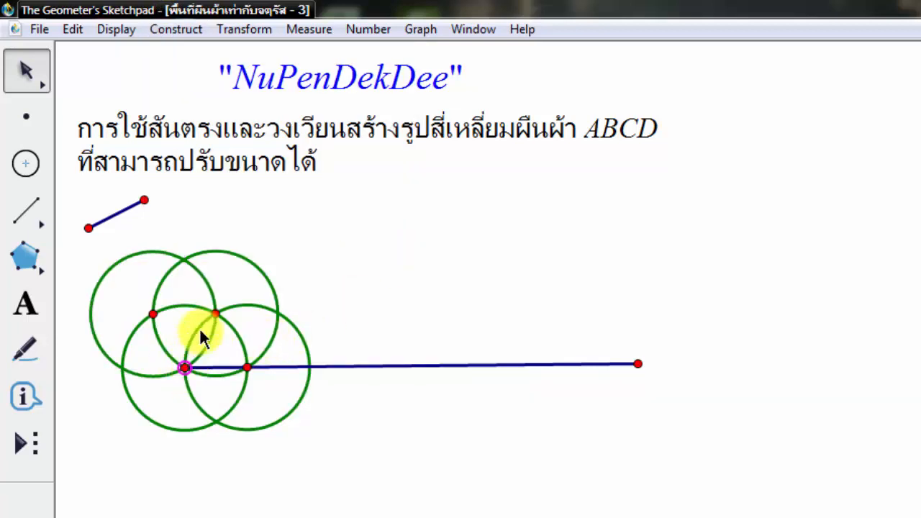
left_click(185, 259)
left_click(174, 28)
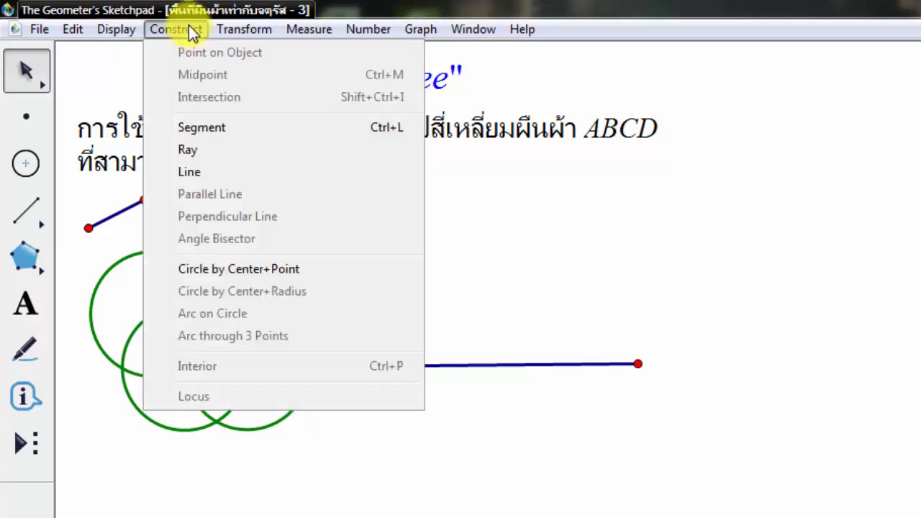
left_click(204, 151)
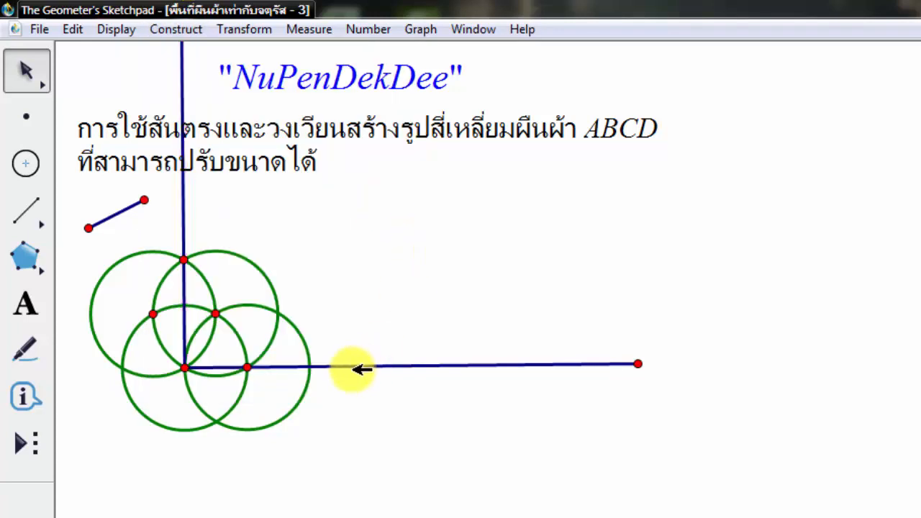
left_click_drag(353, 364, 394, 517)
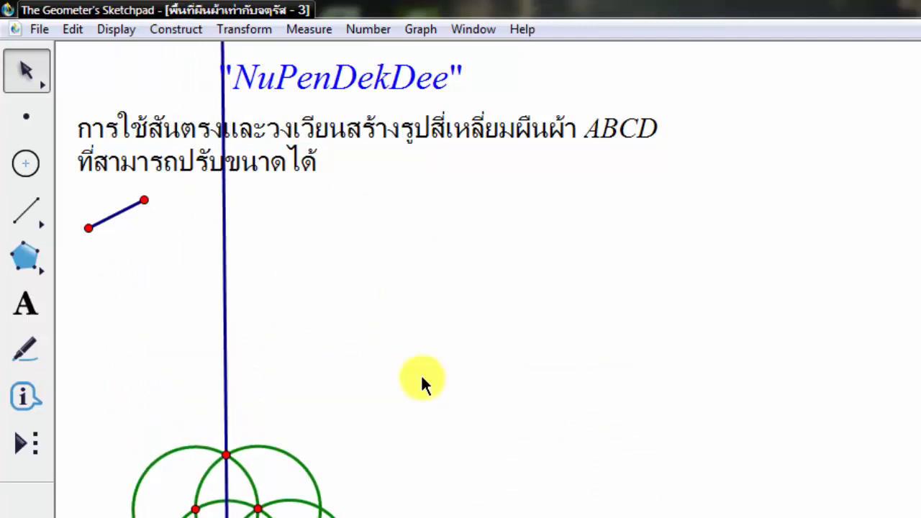
- Place a point high on the vertical ray and construct a circle centred on it with the short segment as radius
left_click(43, 130)
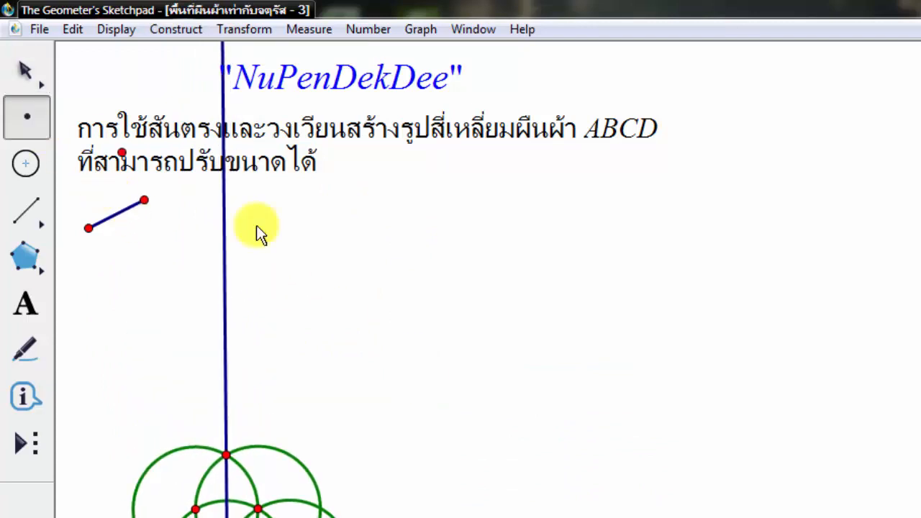
left_click(223, 255)
left_click(24, 69)
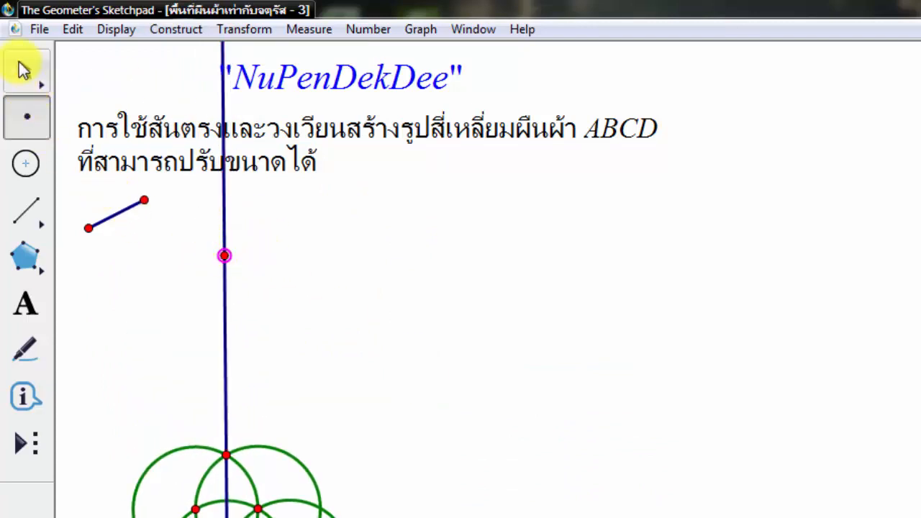
left_click(126, 209)
left_click(176, 29)
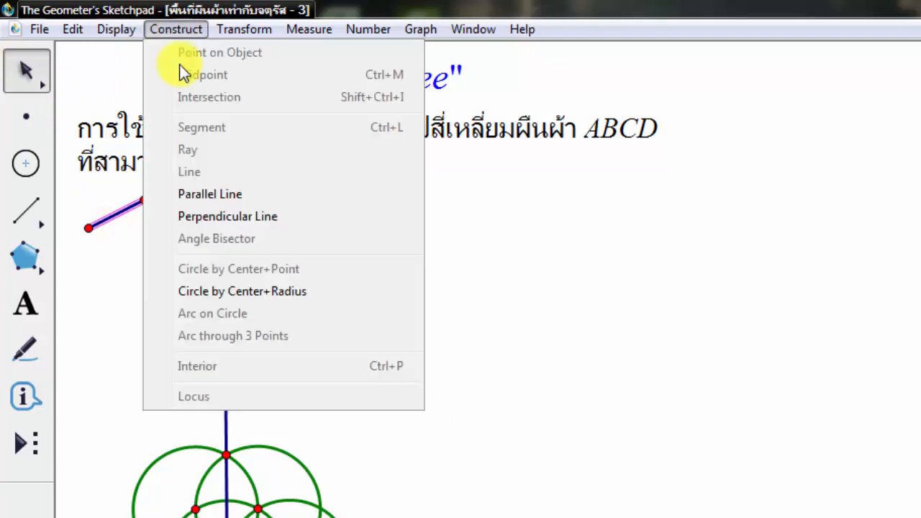
left_click(230, 285)
left_click(358, 281)
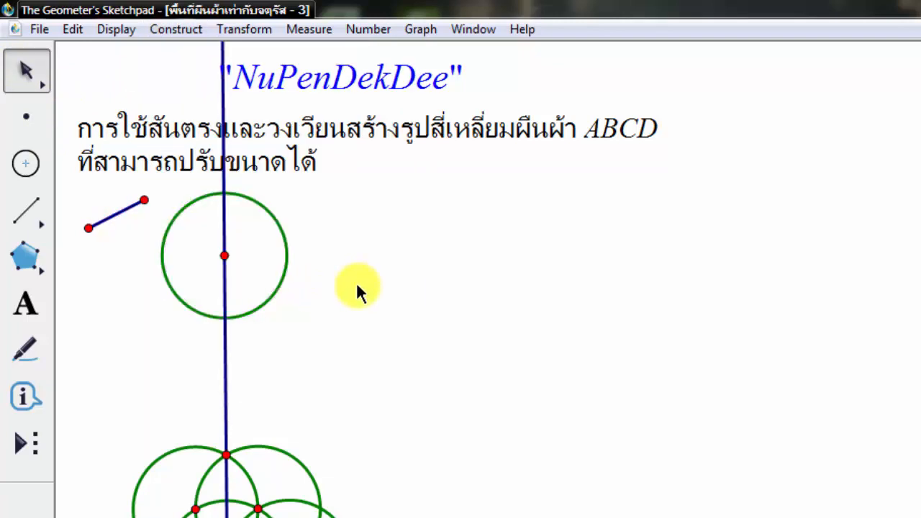
- Mark the new circle's lower crossing with the ray and construct a circle centred there through the point placed on the ray
left_click(226, 318)
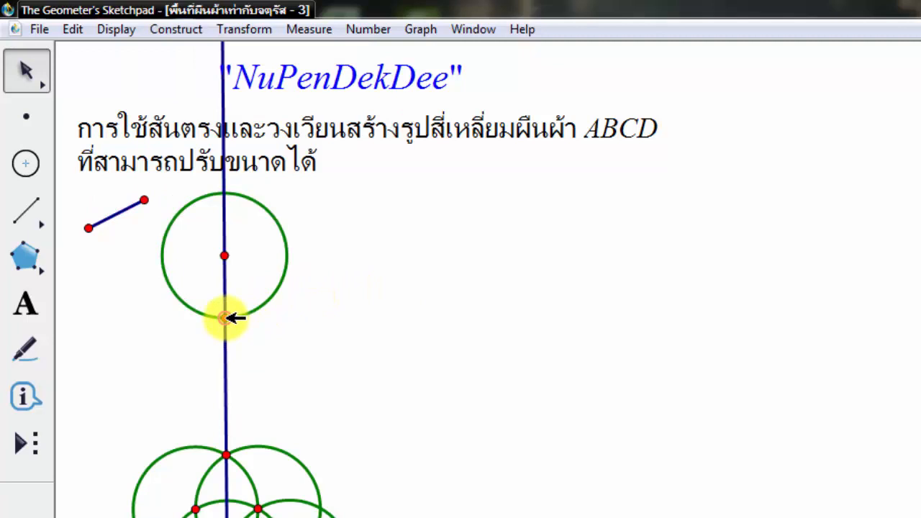
left_click(224, 255)
left_click(165, 27)
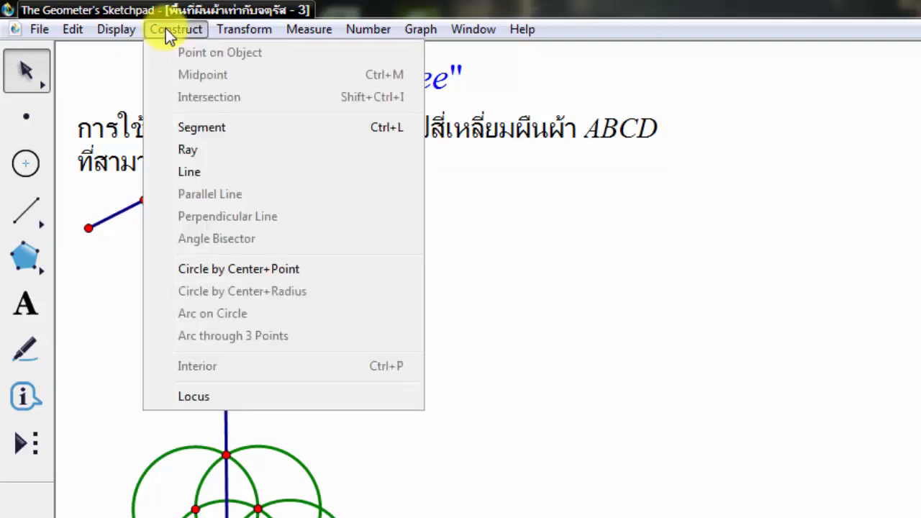
left_click(234, 259)
left_click(408, 282)
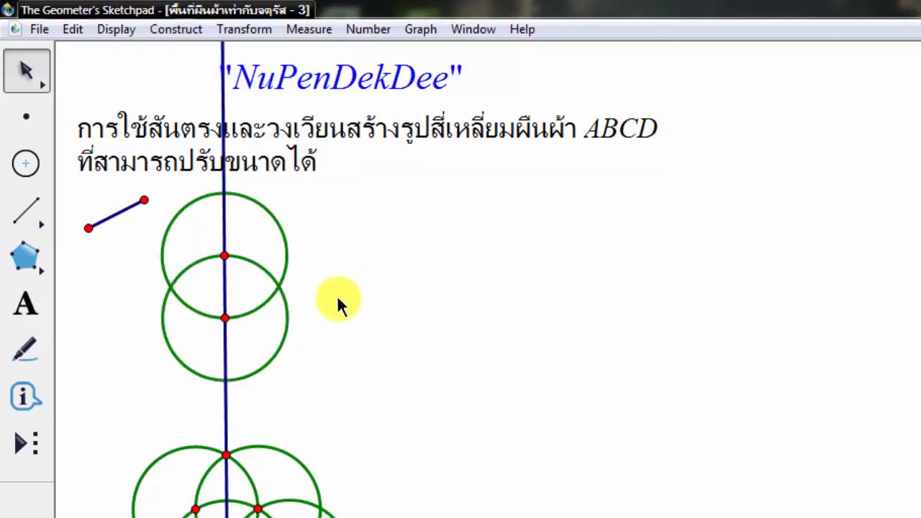
- Construct a circle centred on the right intersection of the two circles on the ray, passing through the lower circle's centre
left_click(281, 286)
left_click(225, 318, "shift")
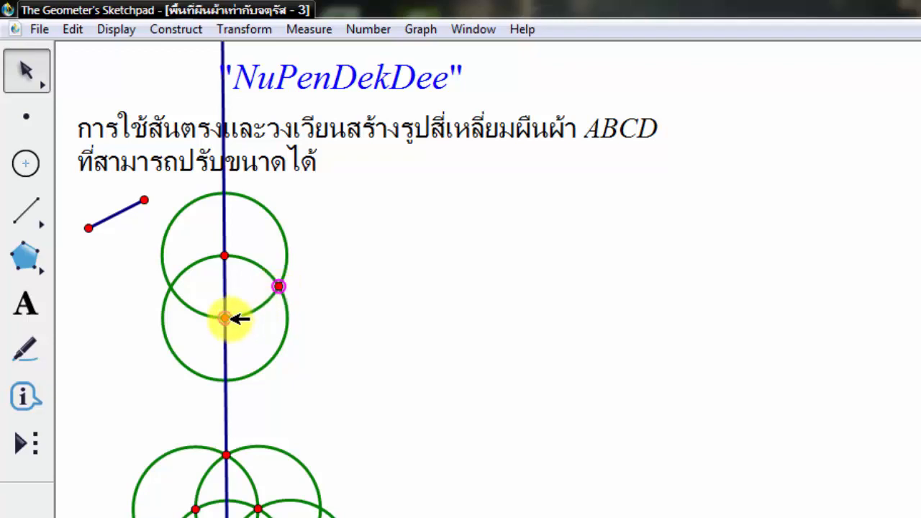
left_click(163, 29)
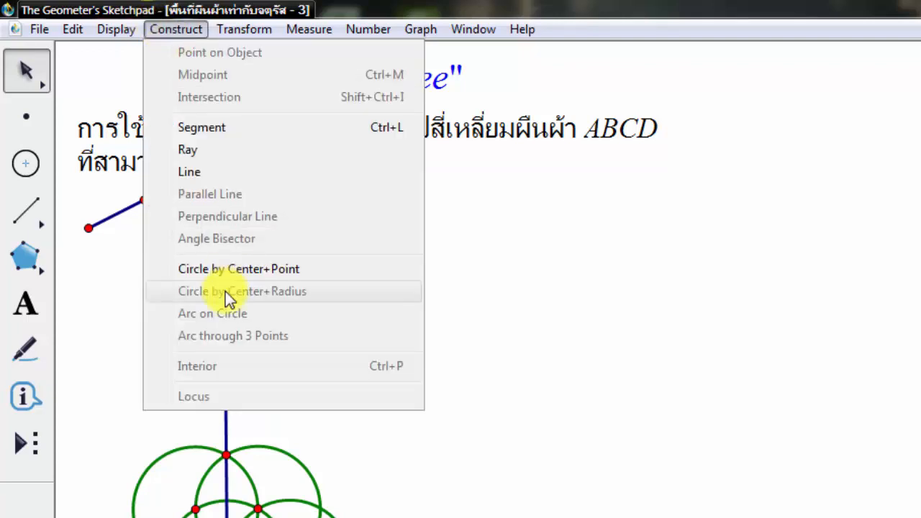
left_click(257, 210)
left_click(428, 279)
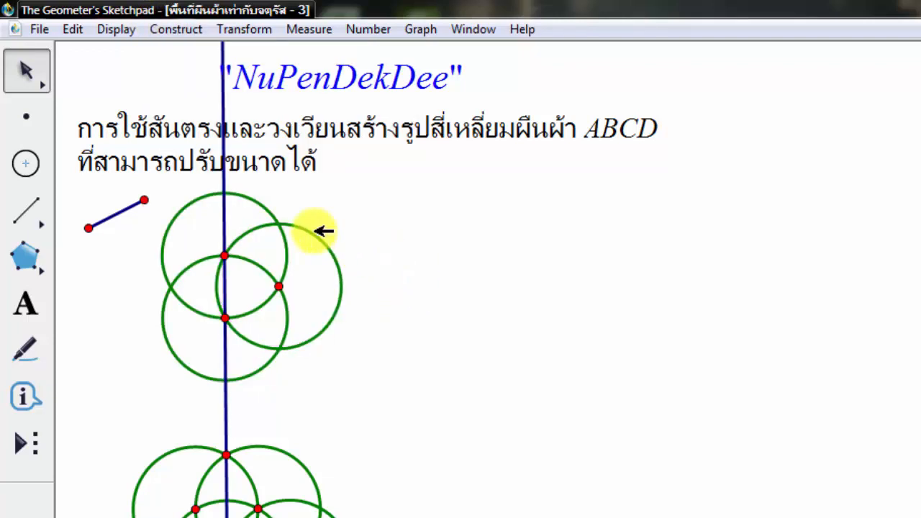
- Construct a circle centred on the upper right intersection of the first upper circle and the right circle, passing through the right circle's centre
left_click(279, 224)
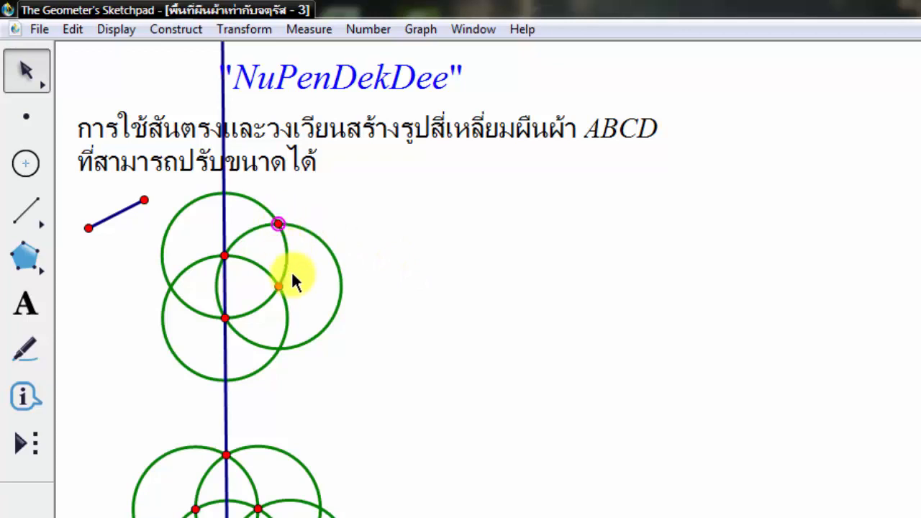
left_click(279, 286)
left_click(174, 29)
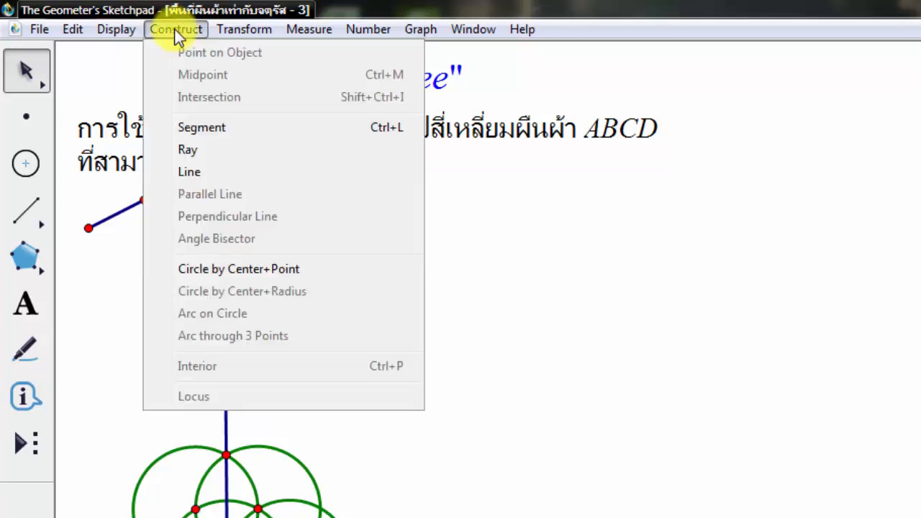
left_click(225, 266)
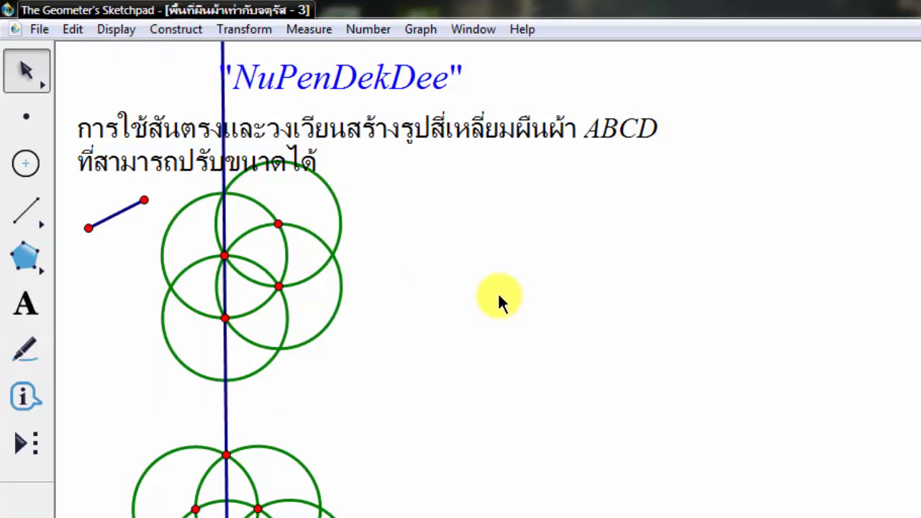
- Construct a ray from the first upper circle's centre through the right intersection of the two right-hand circles
left_click(225, 256)
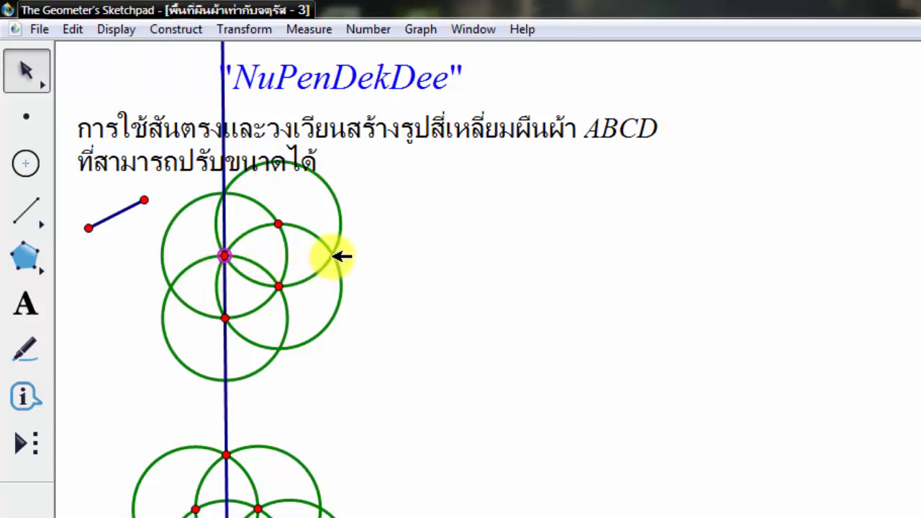
left_click(333, 256)
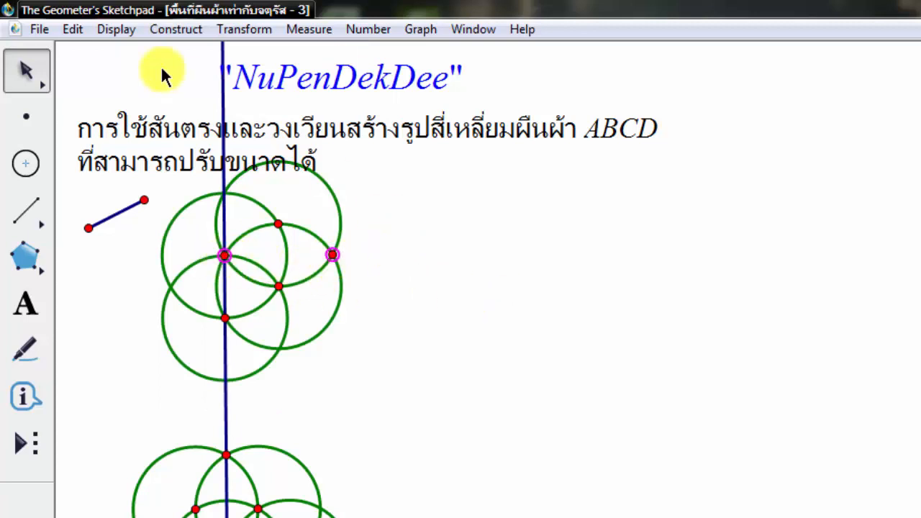
left_click(184, 29)
left_click(216, 153)
left_click(523, 334)
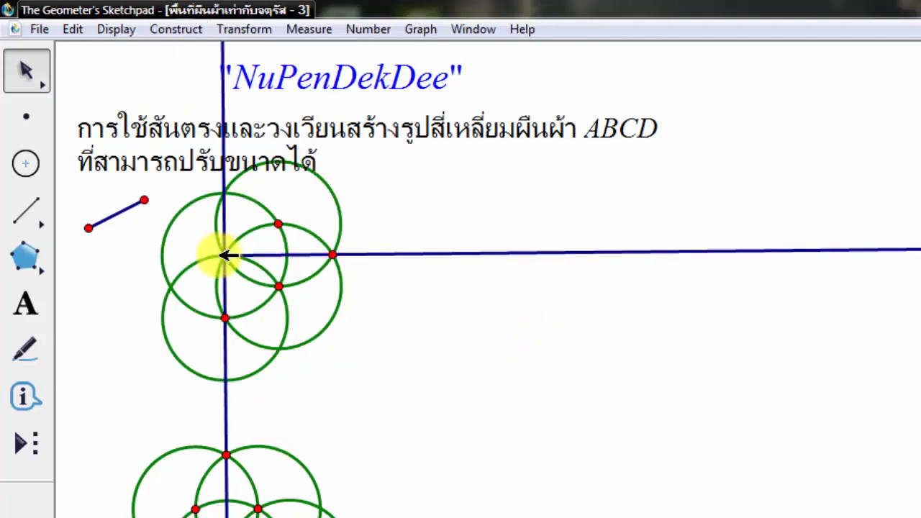
- Tilt the figure by moving the base segment's right endpoint up and inward, and move the short segment into the open area beside the circles
left_click_drag(225, 256, 225, 287)
left_click_drag(684, 515, 641, 403)
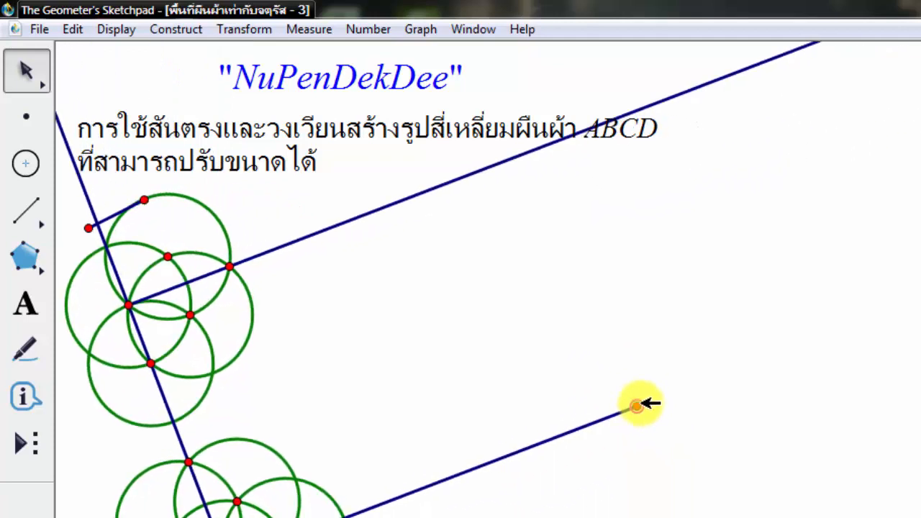
left_click(500, 381)
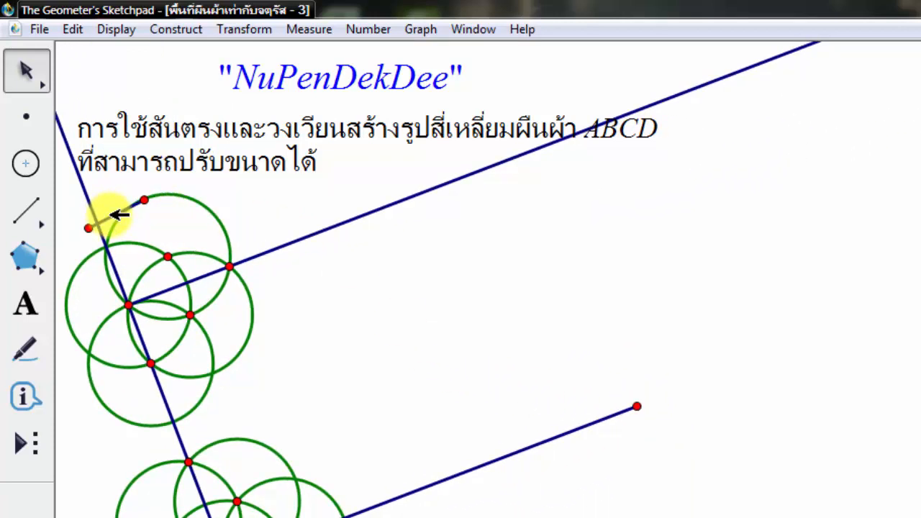
left_click_drag(118, 214, 478, 211)
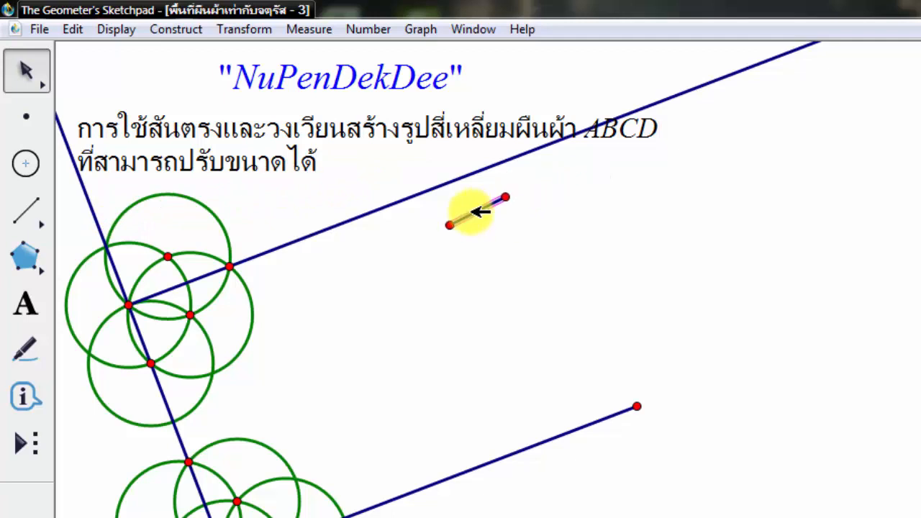
left_click(648, 386)
left_click_drag(638, 405, 506, 388)
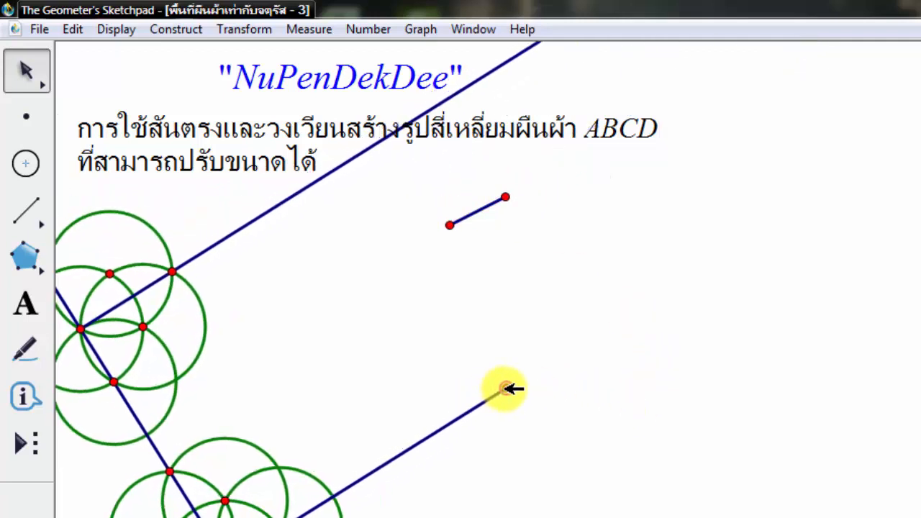
- Construct a circle centred on the base segment's right endpoint with the short segment as radius
left_click(484, 208, "shift")
left_click(183, 30)
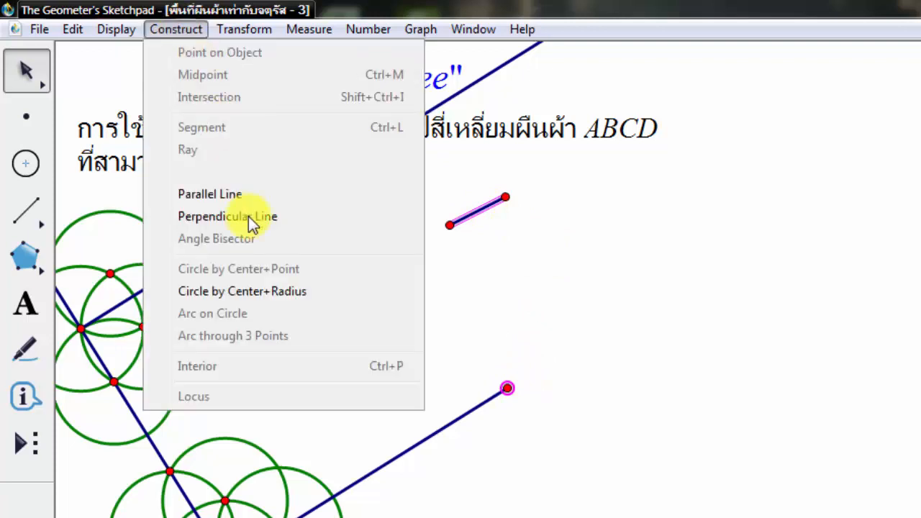
left_click(255, 290)
left_click(525, 309)
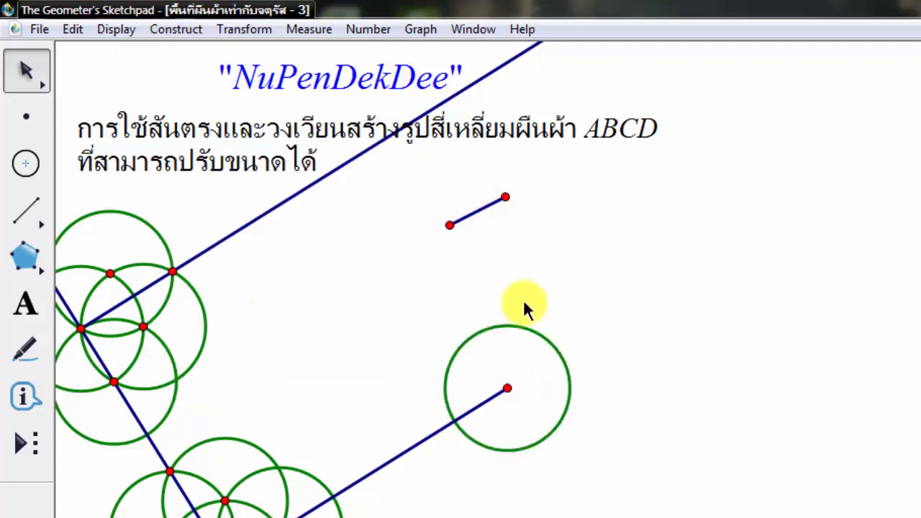
- Mark the new circle's crossing with the base segment and construct a circle centred there through the base's right endpoint
left_click(454, 421)
left_click(507, 388)
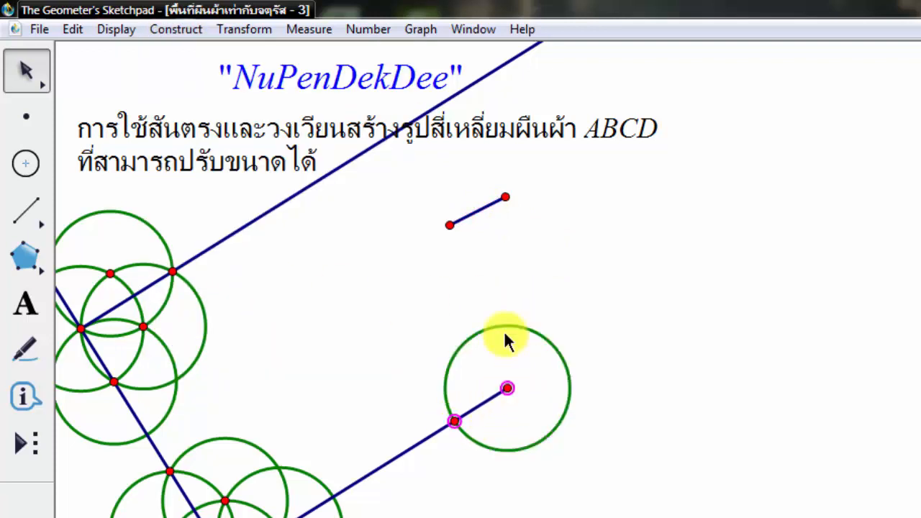
left_click(180, 29)
left_click(254, 269)
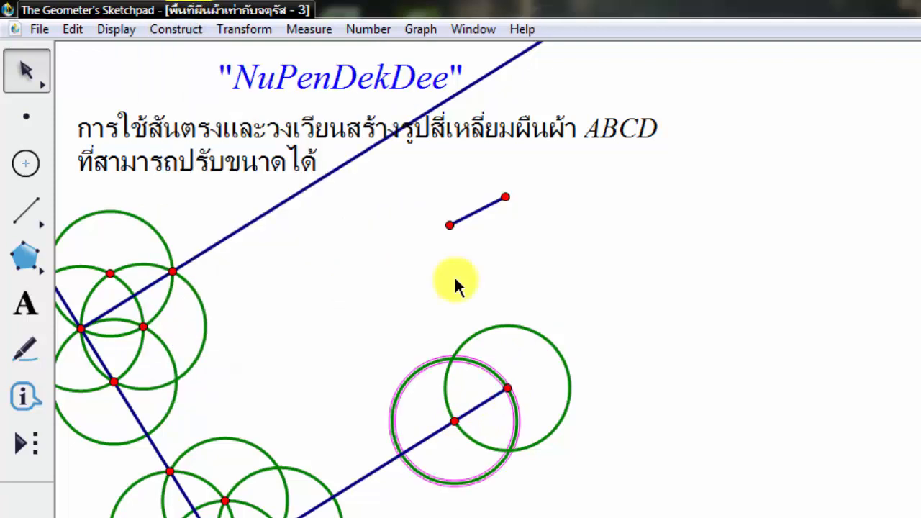
left_click(565, 272)
- Construct a circle centred on the upper intersection of these two circles, passing through the base segment's right endpoint
left_click(452, 359)
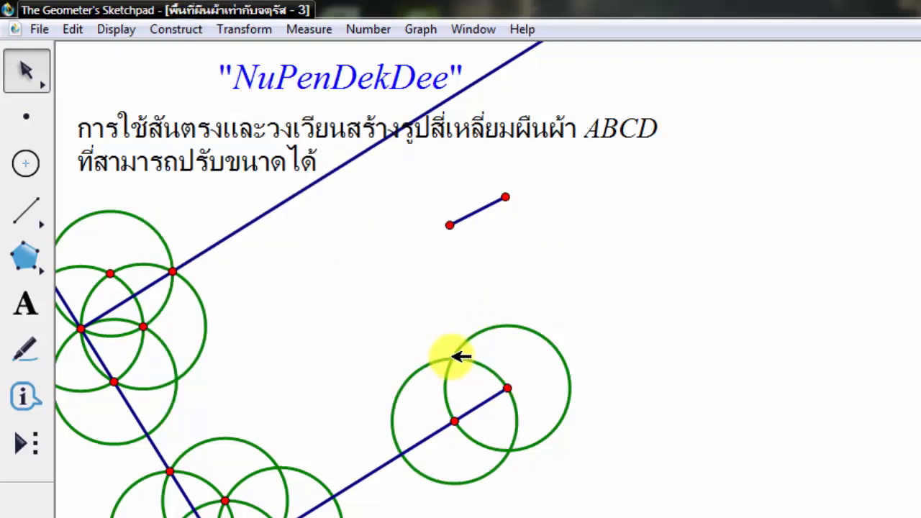
left_click(507, 389)
left_click(196, 32)
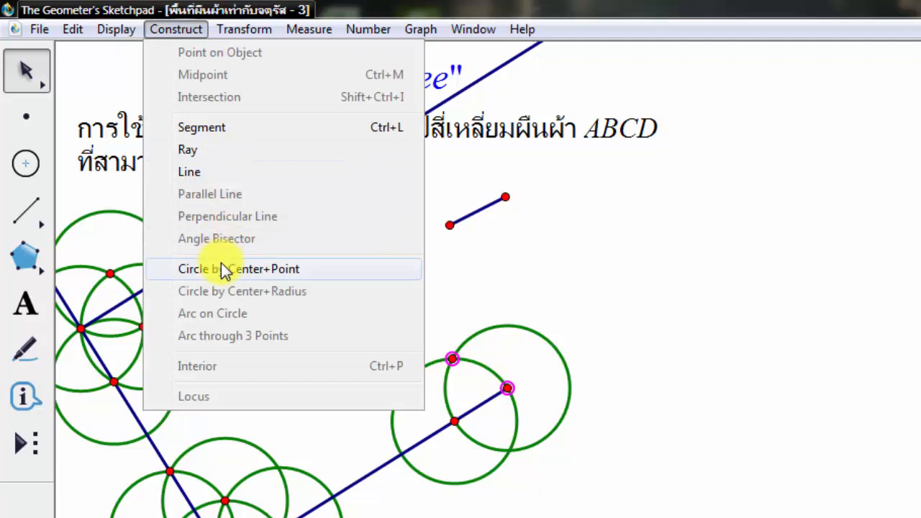
left_click(221, 268)
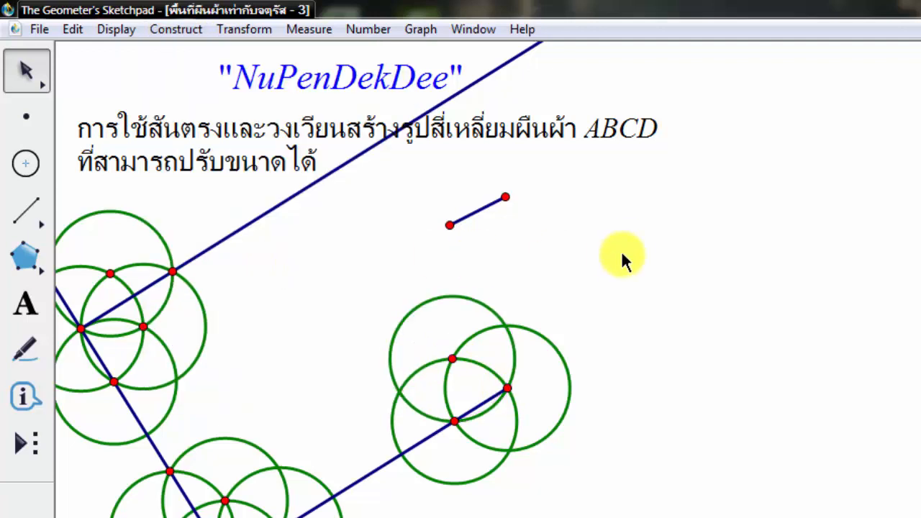
- Construct a circle centred on the upper intersection of the latest circle and the endpoint's circle, passing through the latest circle's centre
left_click(505, 326)
left_click(452, 359)
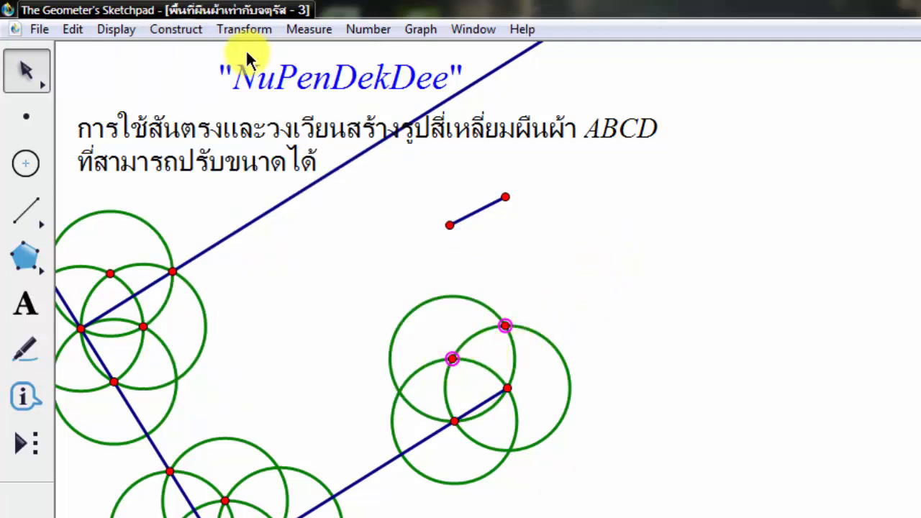
left_click(195, 29)
left_click(251, 276)
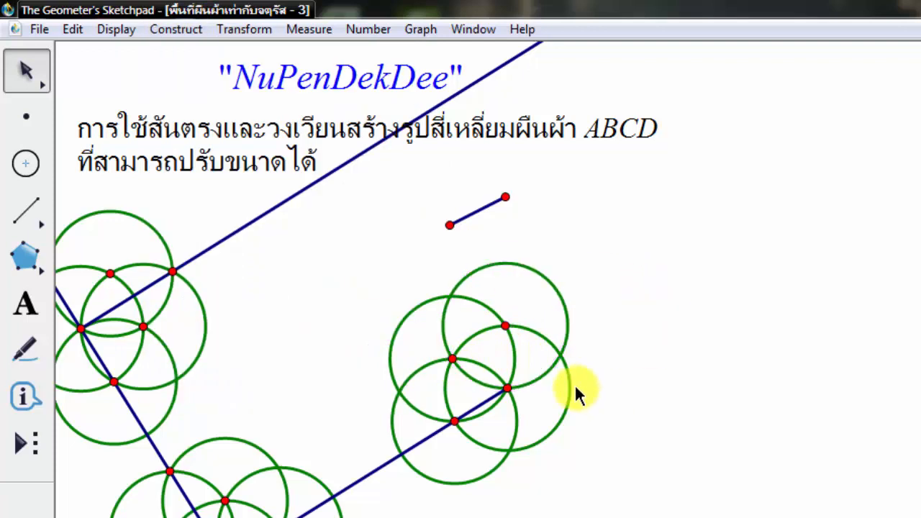
- Construct a ray from the base's right endpoint through the upper left intersection of the last two circles, and mark where it crosses the upper ray
left_click(450, 296)
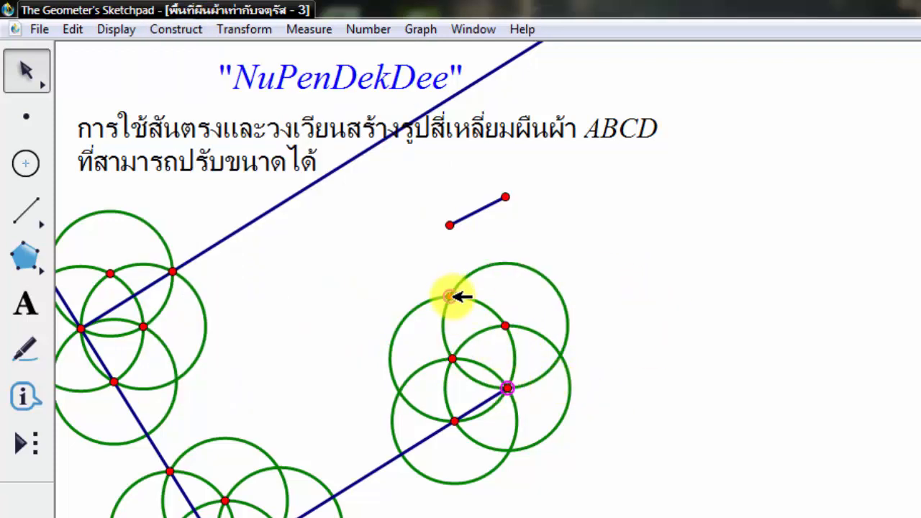
left_click(180, 31)
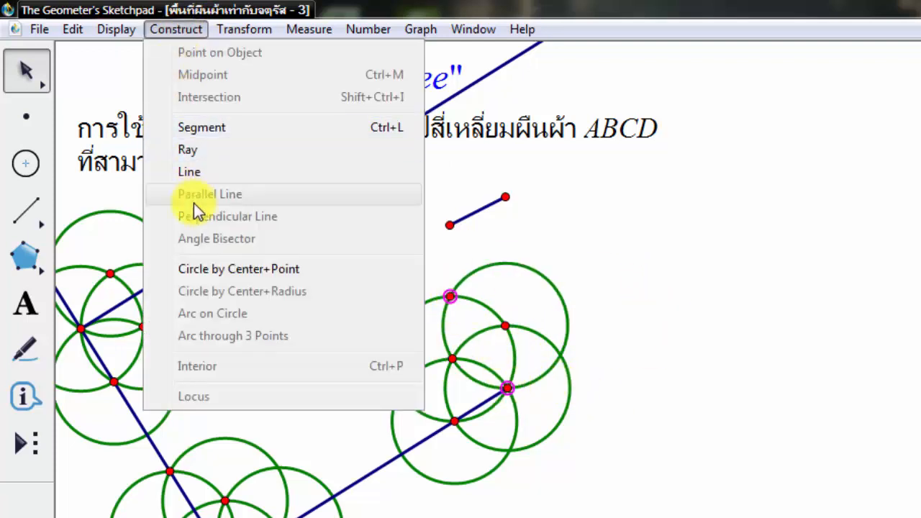
left_click(193, 150)
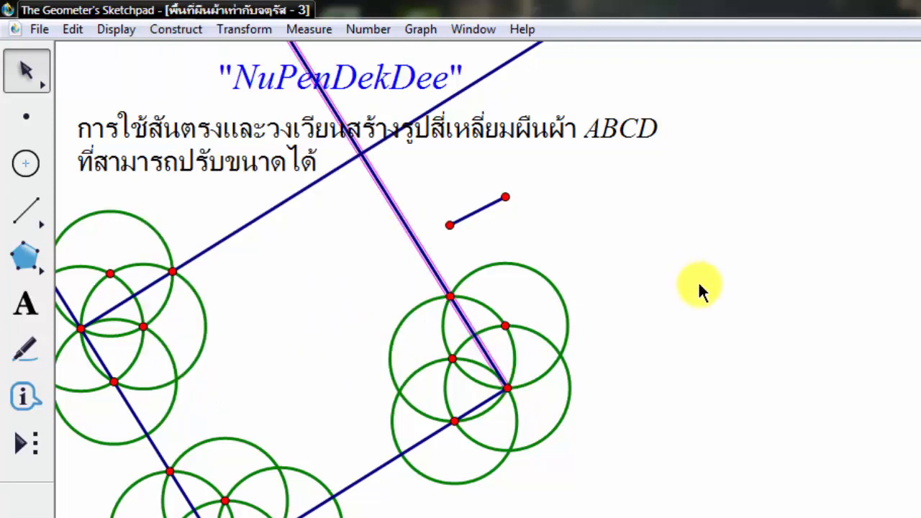
left_click(361, 155)
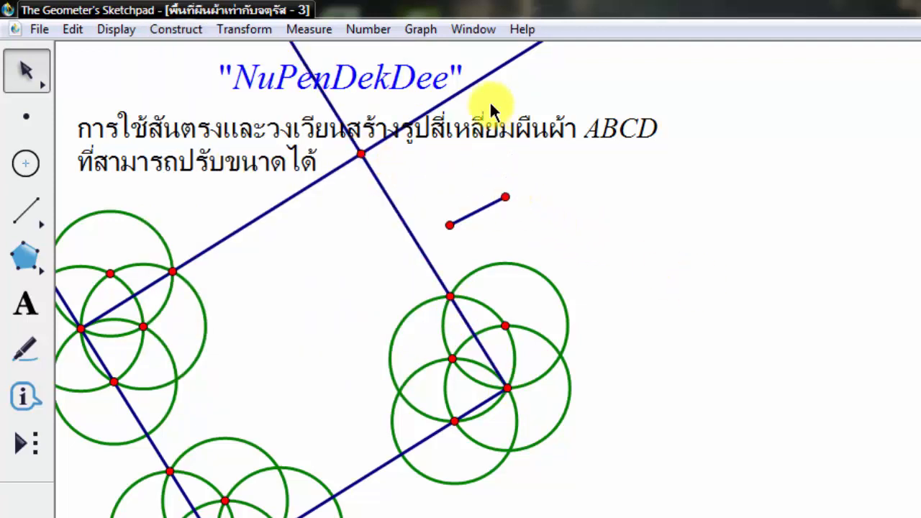
- Shorten the radius segment to shrink the circles, turn the figure nearly level, and move the radius segment outside the rectangle
left_click_drag(507, 193, 477, 196)
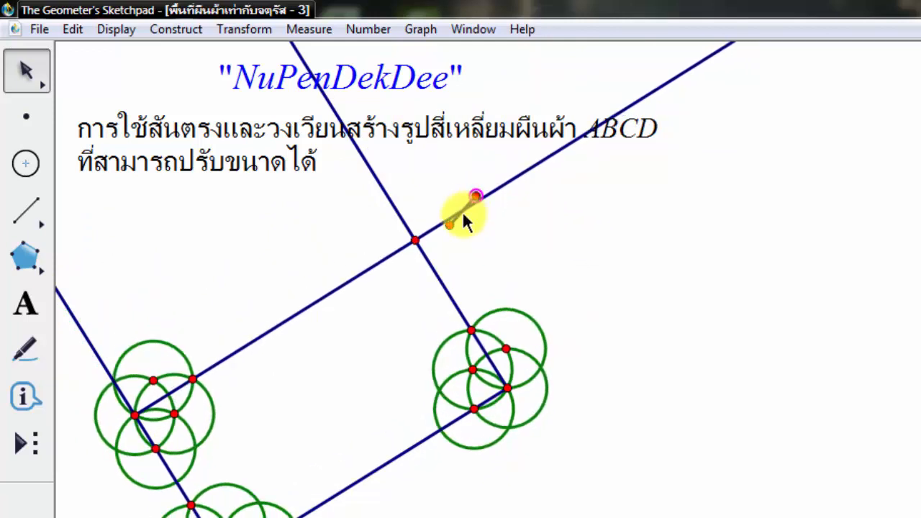
left_click(590, 274)
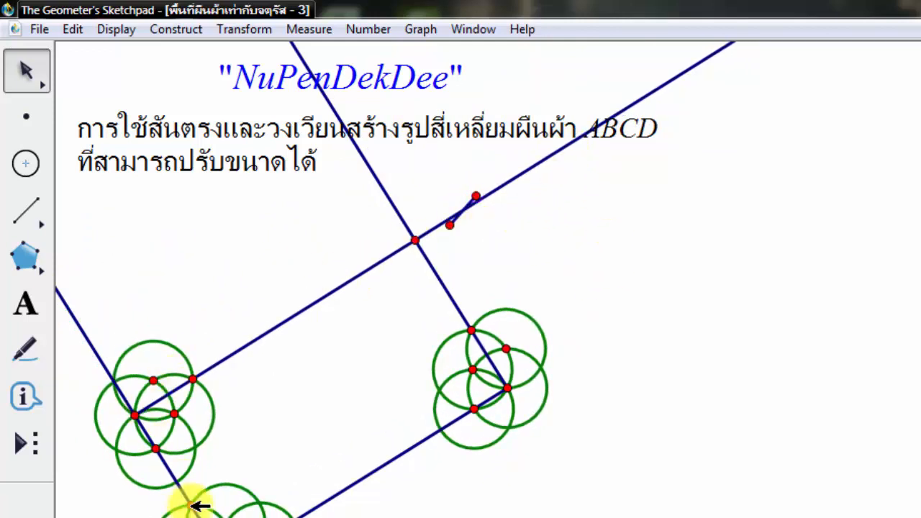
left_click_drag(190, 506, 190, 397)
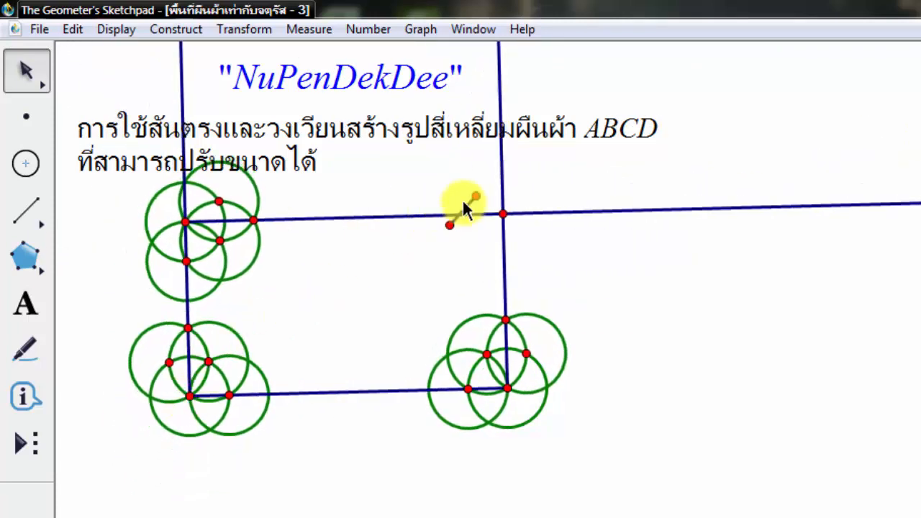
left_click_drag(469, 201, 617, 170)
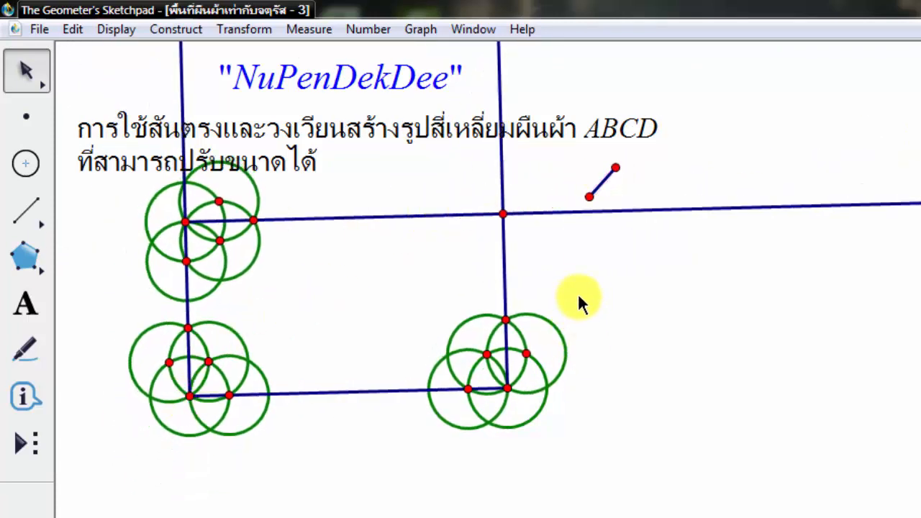
- Construct the four segments joining the rectangle's corner points
left_click(185, 222)
left_click(189, 396, "shift")
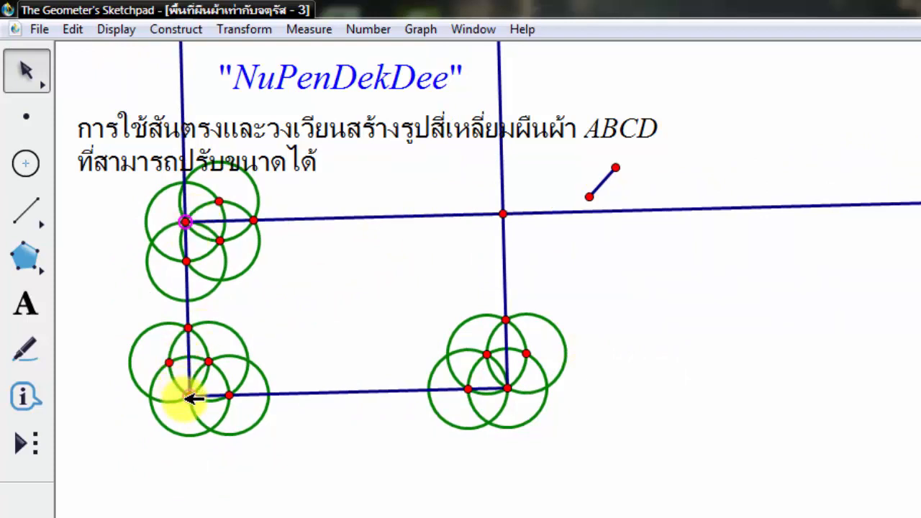
left_click(509, 388, "shift")
left_click(503, 214, "shift")
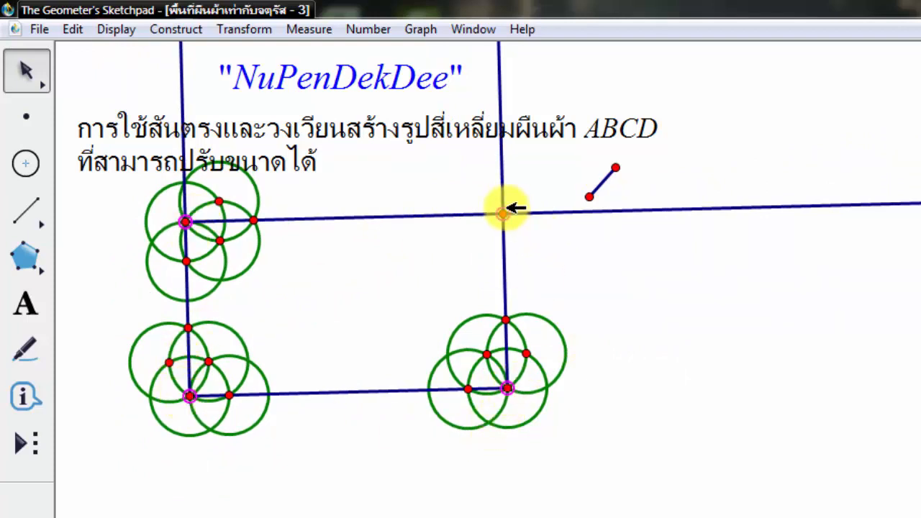
left_click(176, 29)
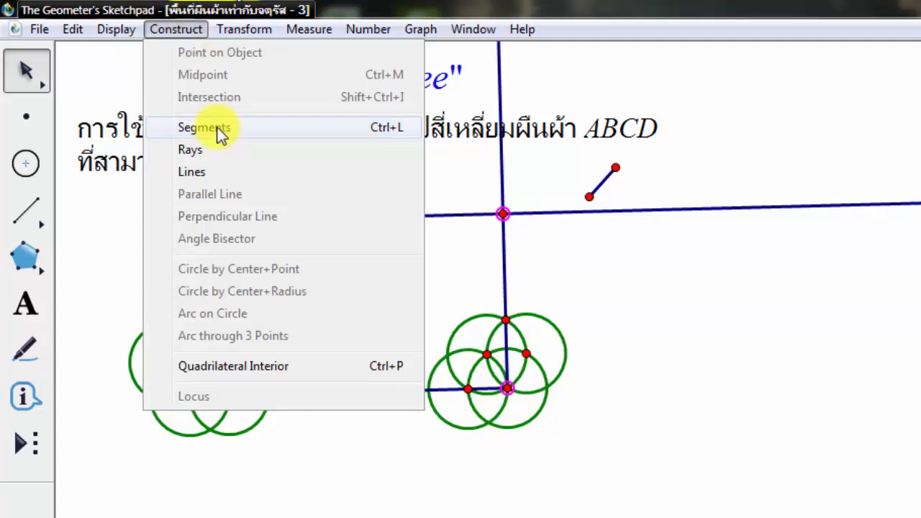
left_click(246, 129)
left_click(683, 364)
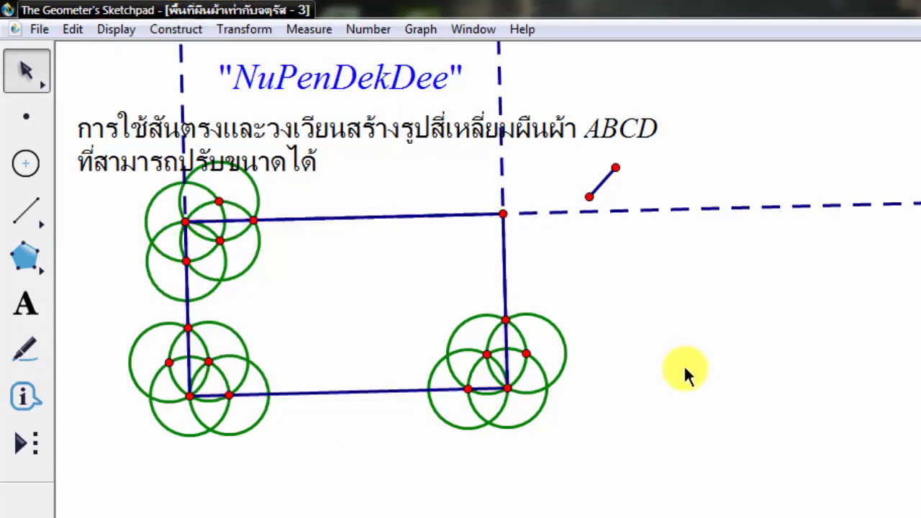
- Hide the two vertical rays and the upper horizontal ray that extend beyond the rectangle
left_click(181, 78)
left_click(497, 76, "shift")
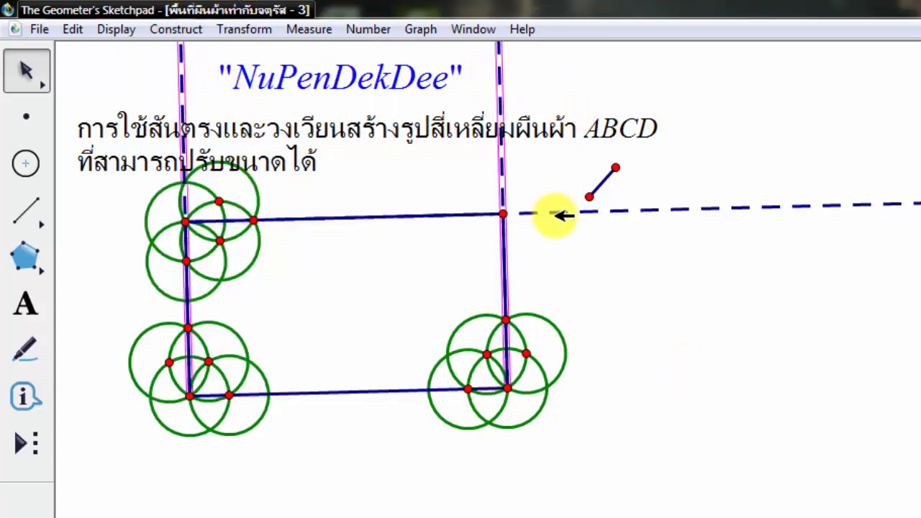
left_click(555, 211, "shift")
left_click(108, 32)
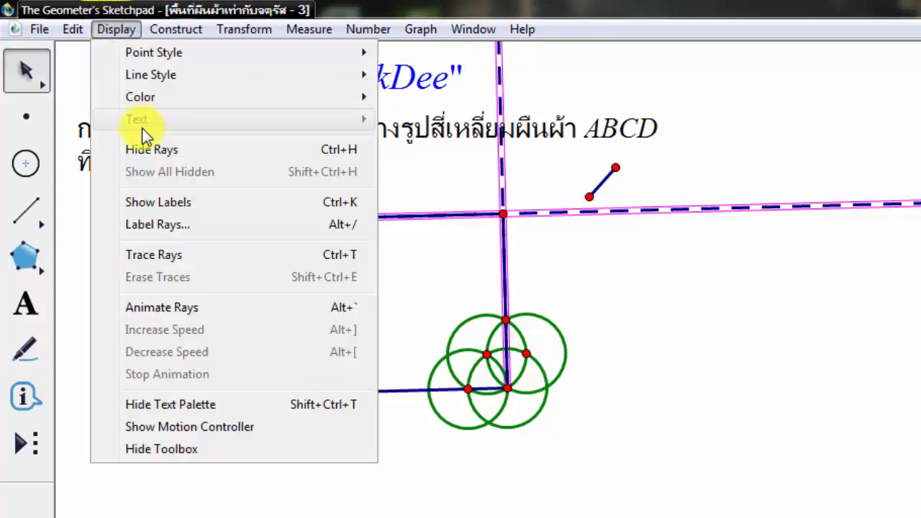
left_click(147, 148)
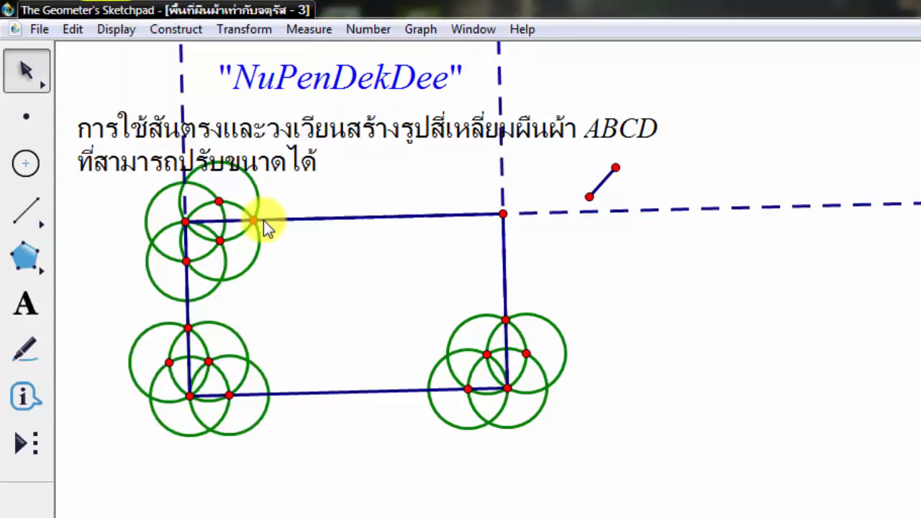
- Hide all the construction circles
left_click(38, 164)
left_click(81, 29)
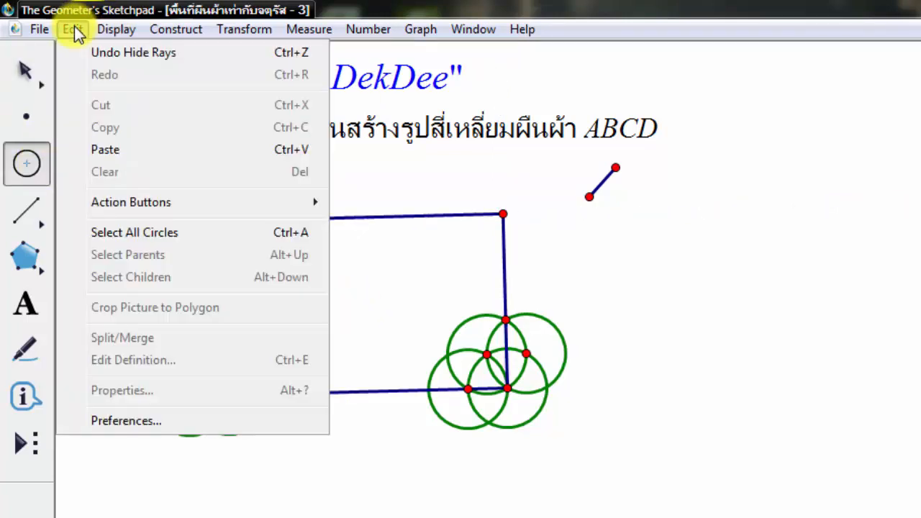
left_click(154, 237)
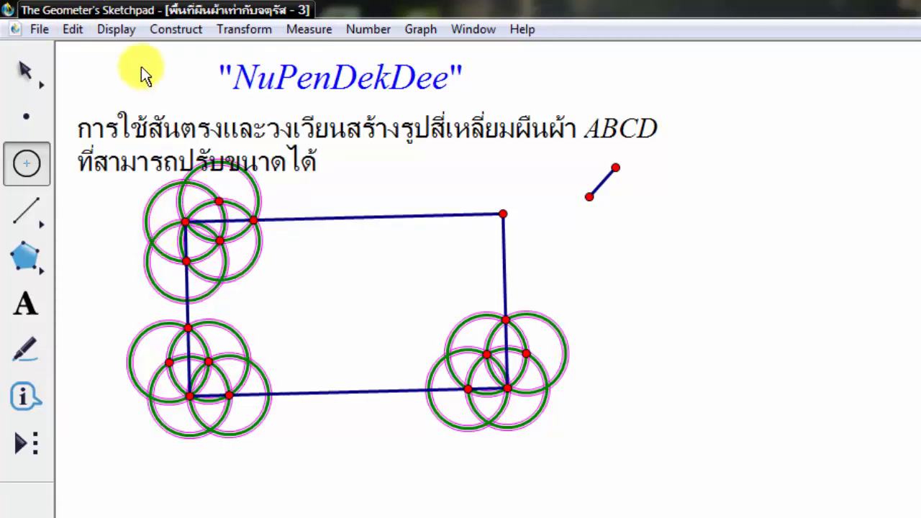
left_click(113, 28)
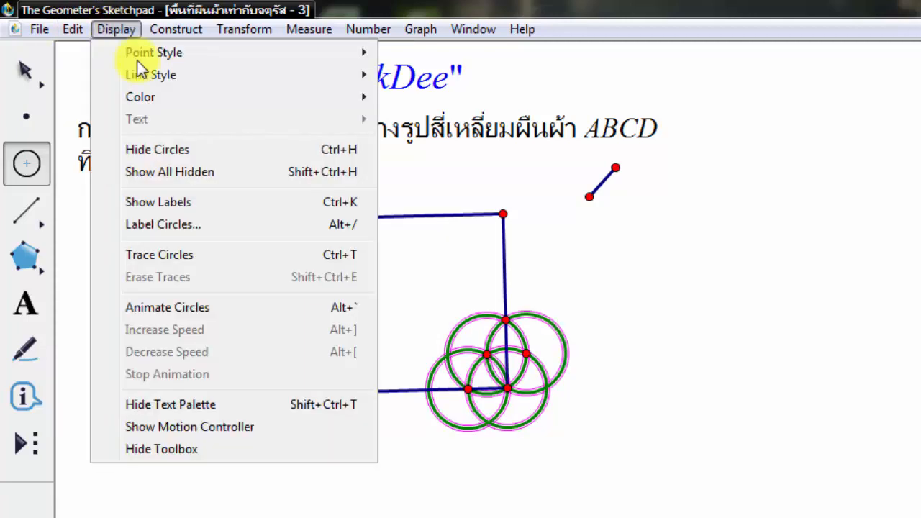
left_click(186, 152)
left_click(26, 70)
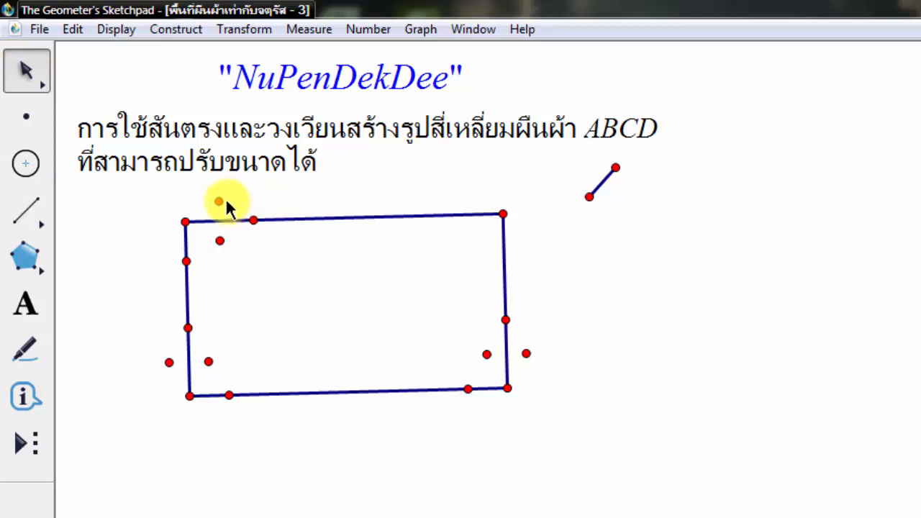
- Hide the twelve helper points on and around the rectangle's sides, keeping its four corner points and the radius segment
left_click(219, 202)
left_click(253, 220)
left_click(220, 240)
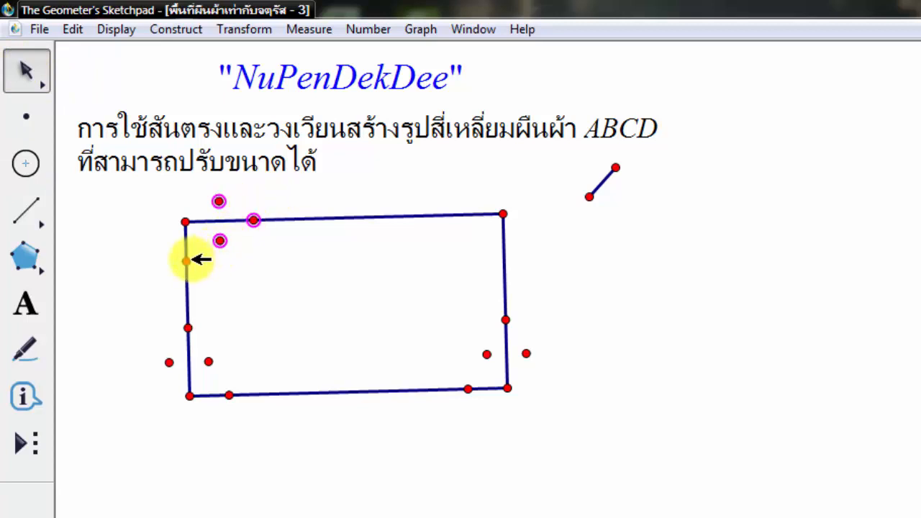
left_click(186, 260)
left_click(208, 361)
left_click(188, 327)
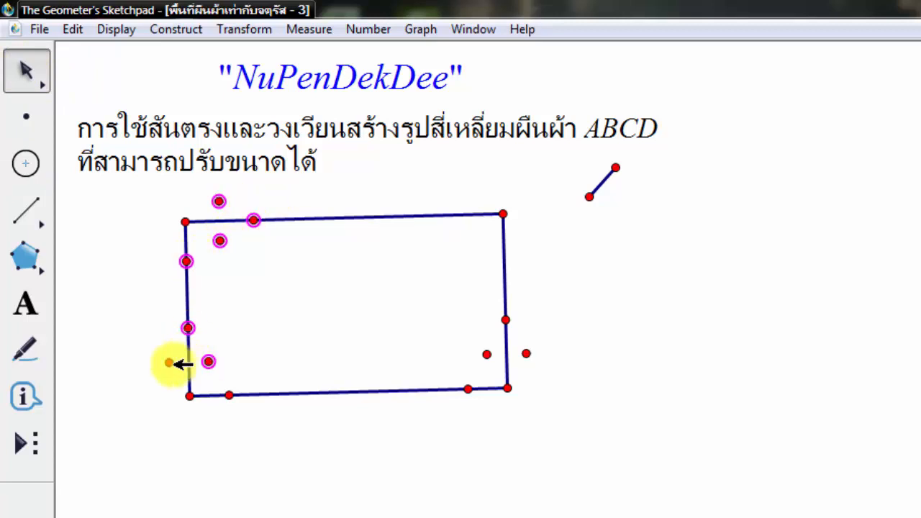
left_click(169, 363)
left_click(229, 395)
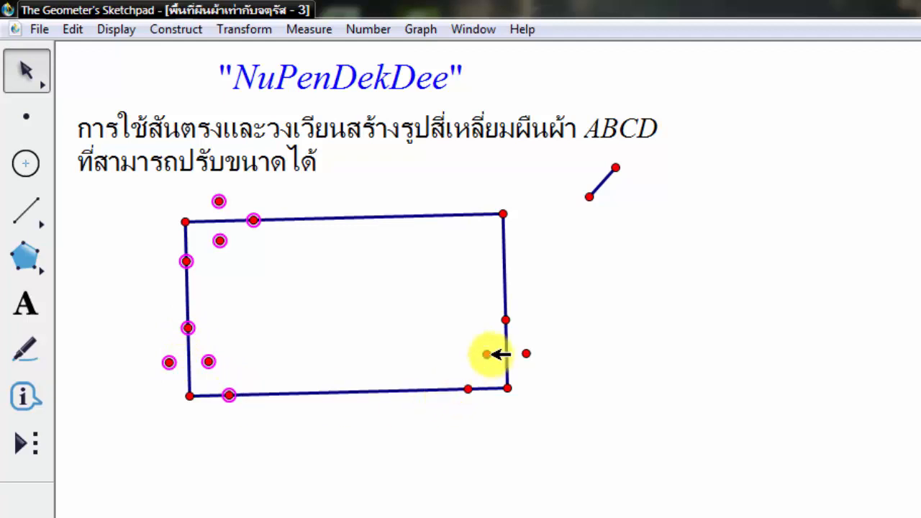
left_click(487, 354)
left_click(506, 319)
left_click(526, 353)
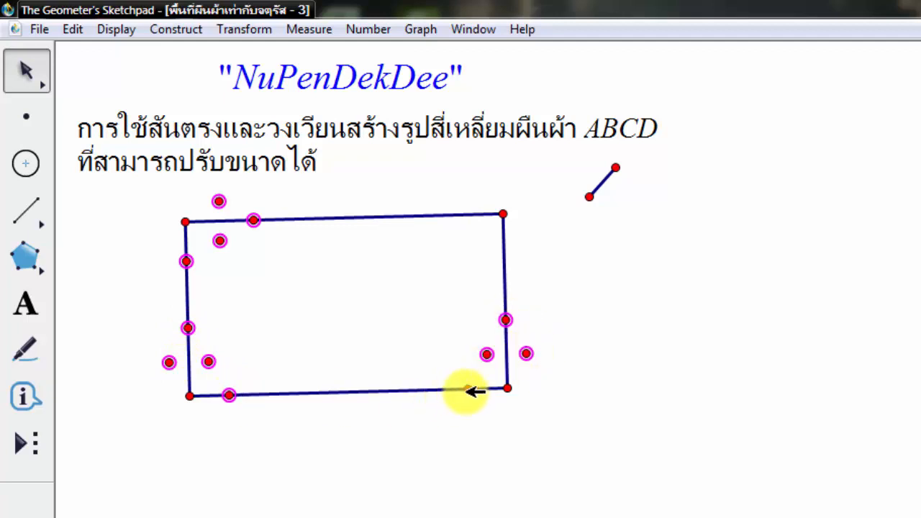
left_click(468, 389)
left_click(116, 29)
left_click(122, 170)
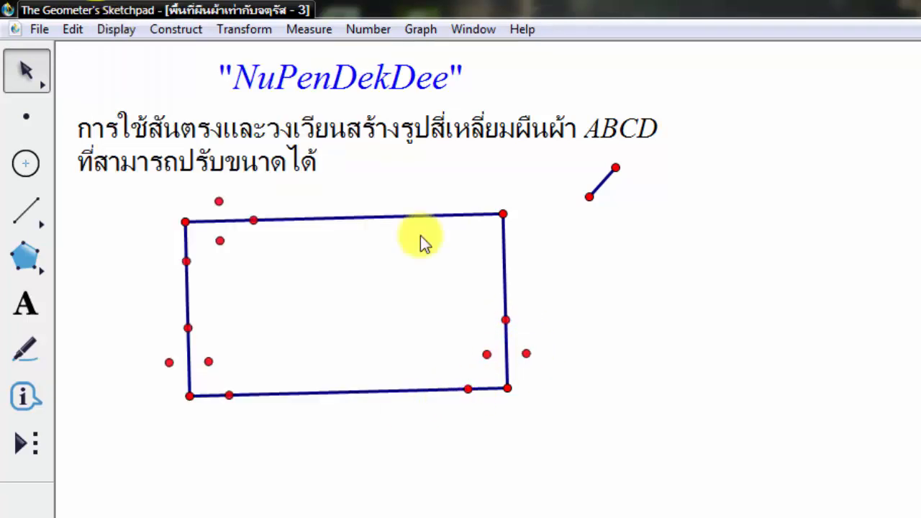
- Widen the rectangle slightly from its lower-right corner, and shorten the radius segment and place it above and left of the rectangle
left_click_drag(507, 387, 529, 379)
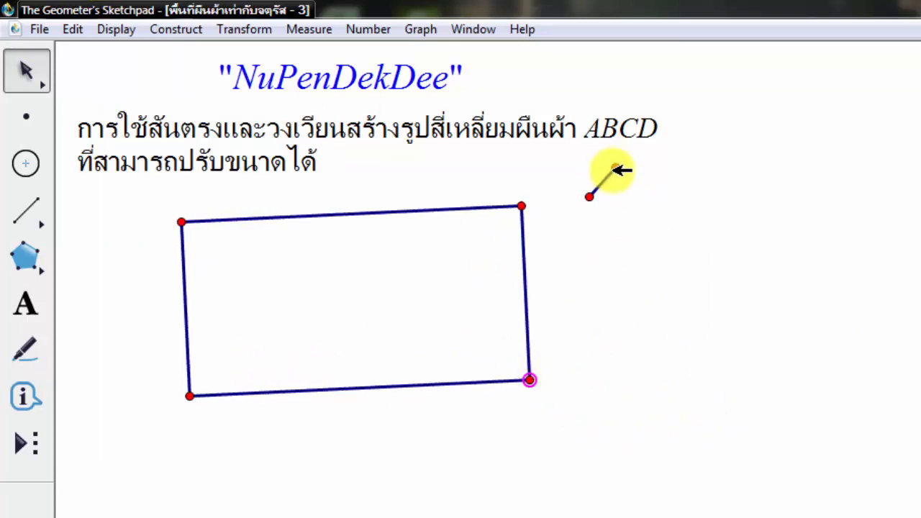
left_click_drag(613, 169, 88, 209)
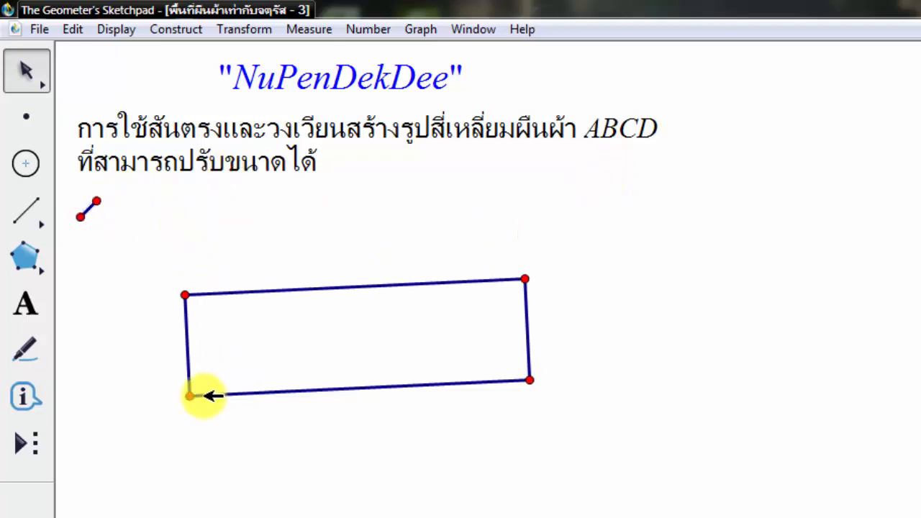
- Label the rectangle's corners A, B, C and D counterclockwise from the lower-left corner, using A as the first label
left_click(188, 396)
left_click(529, 380)
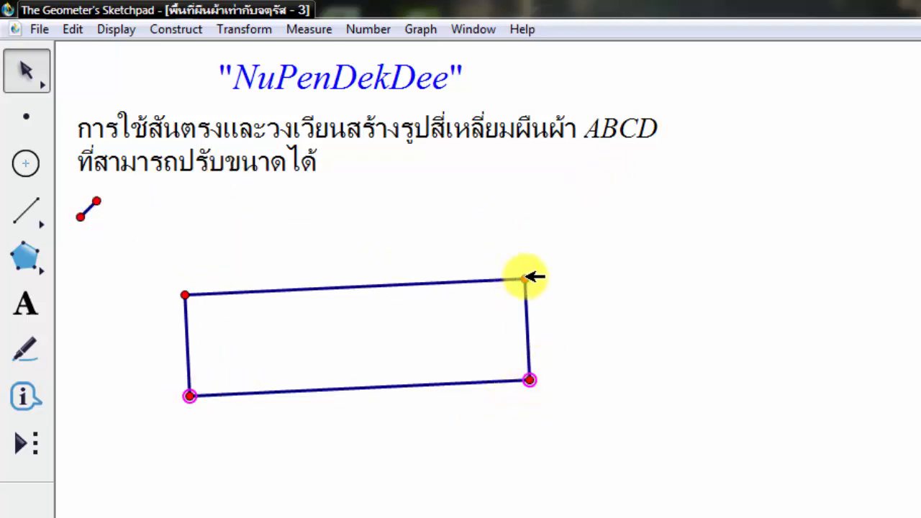
left_click(524, 278)
left_click(186, 295)
left_click(113, 30)
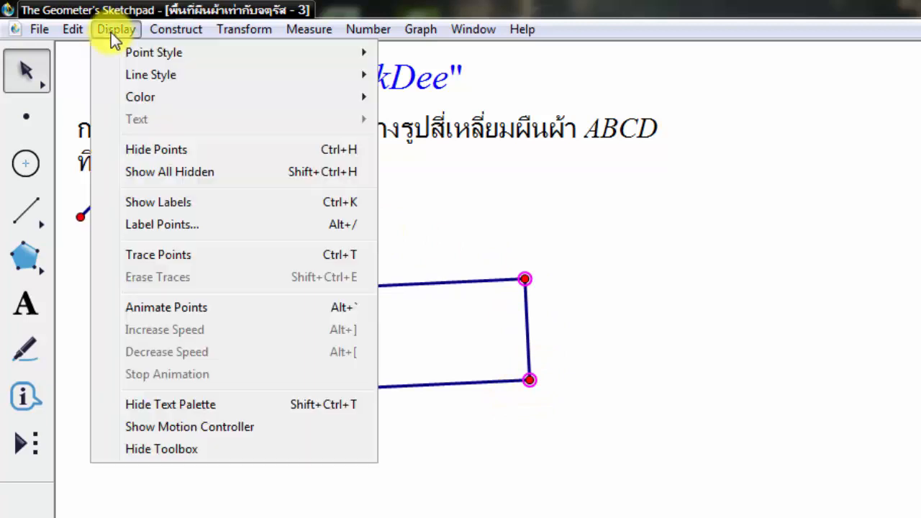
left_click(188, 224)
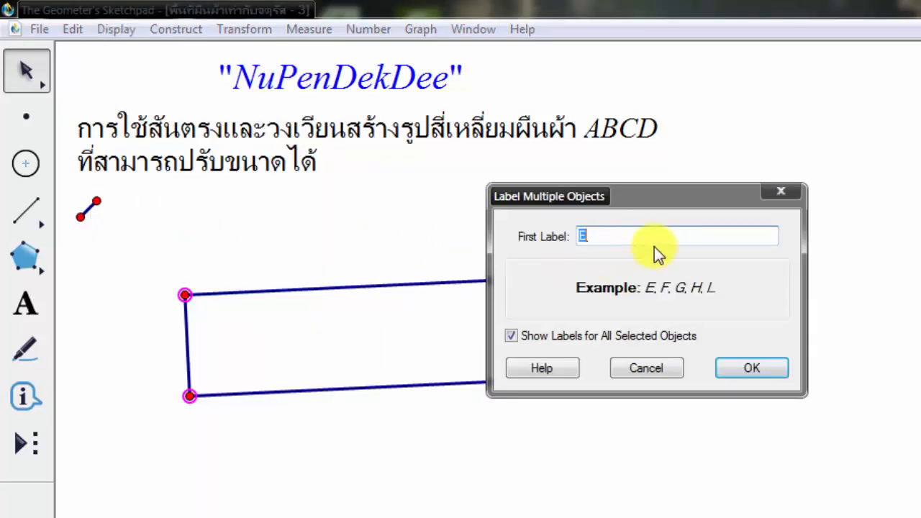
left_click_drag(663, 209, 565, 162)
type("ฤ")
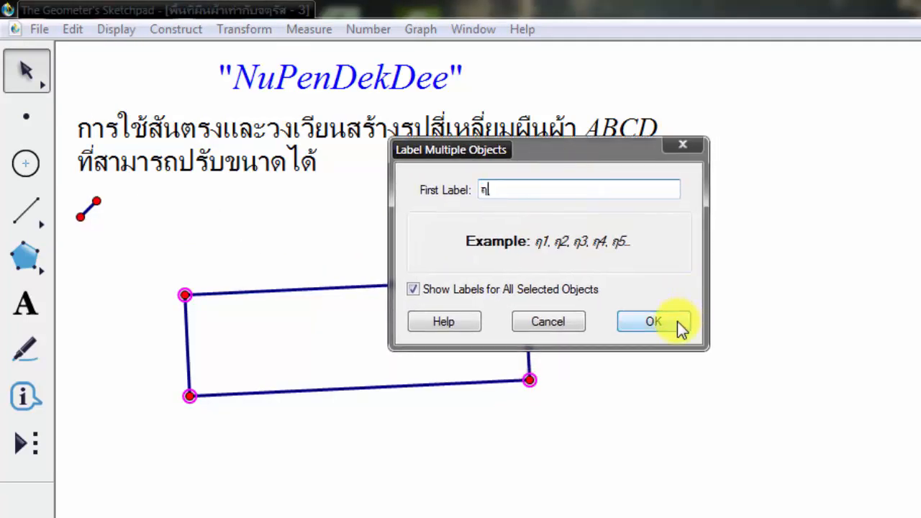
key("BackSpace")
type("A")
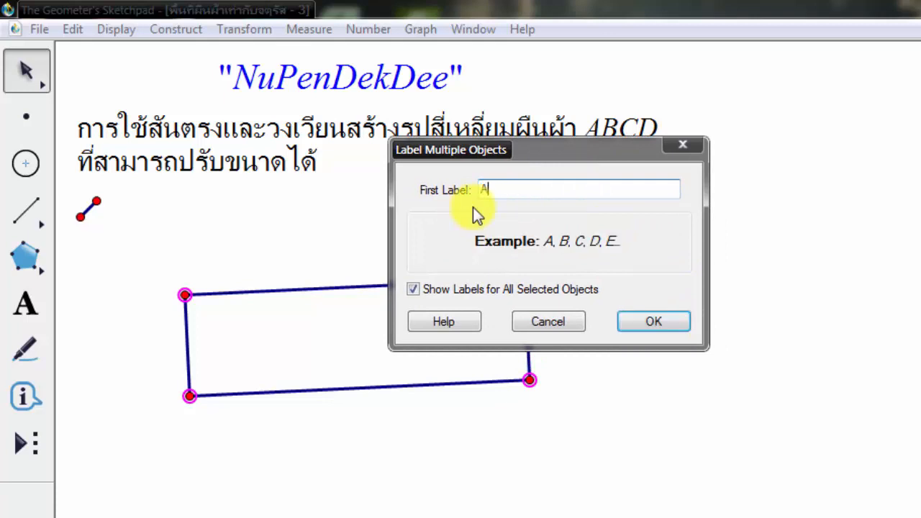
left_click(653, 320)
left_click(696, 344)
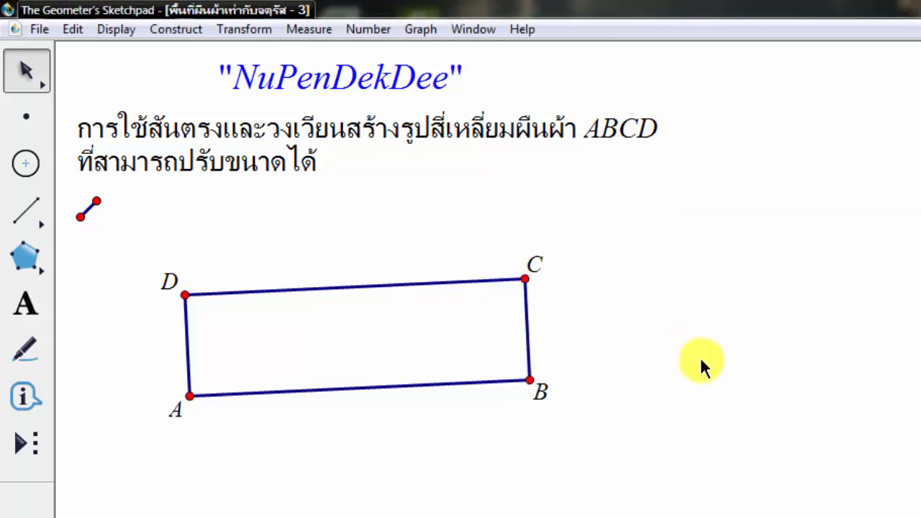
- Resize the rectangle through corners D and B, and level it so AB is horizontal and AD vertical
left_click_drag(188, 295, 253, 194)
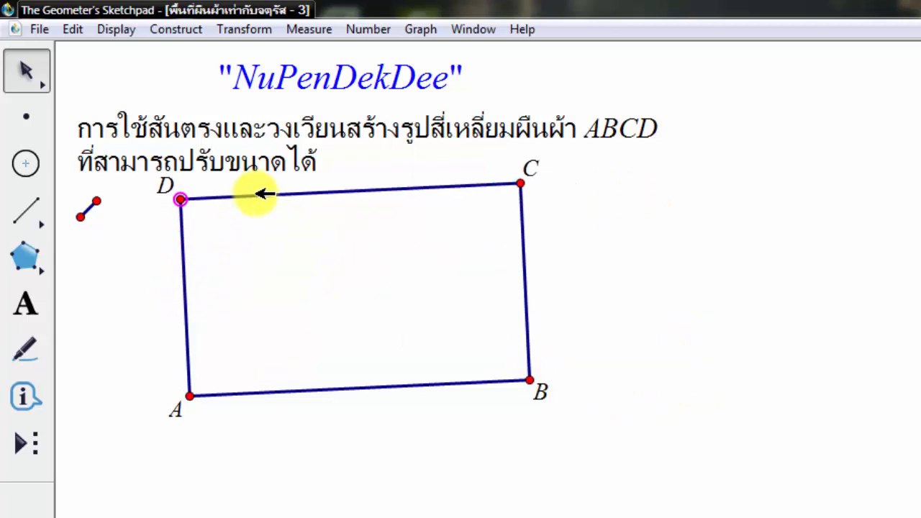
left_click_drag(532, 383, 560, 463)
left_click_drag(216, 214, 306, 252)
left_click_drag(576, 439, 583, 384)
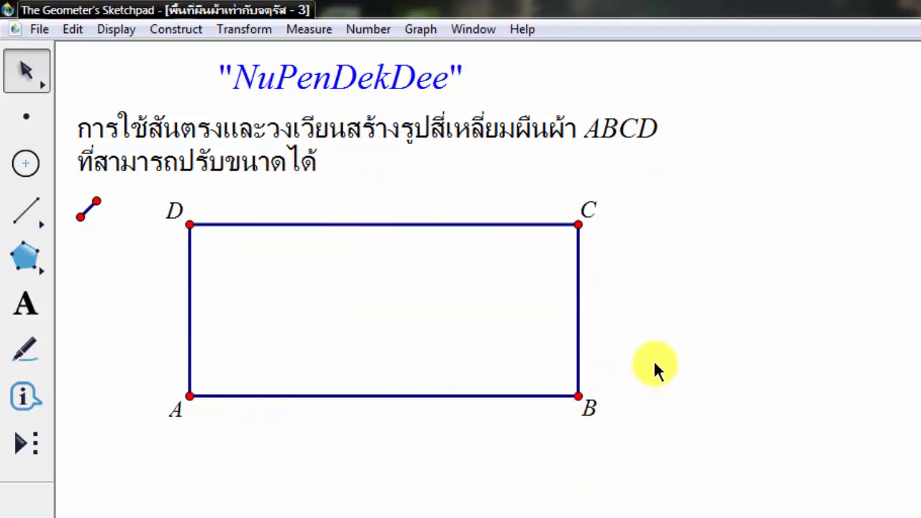